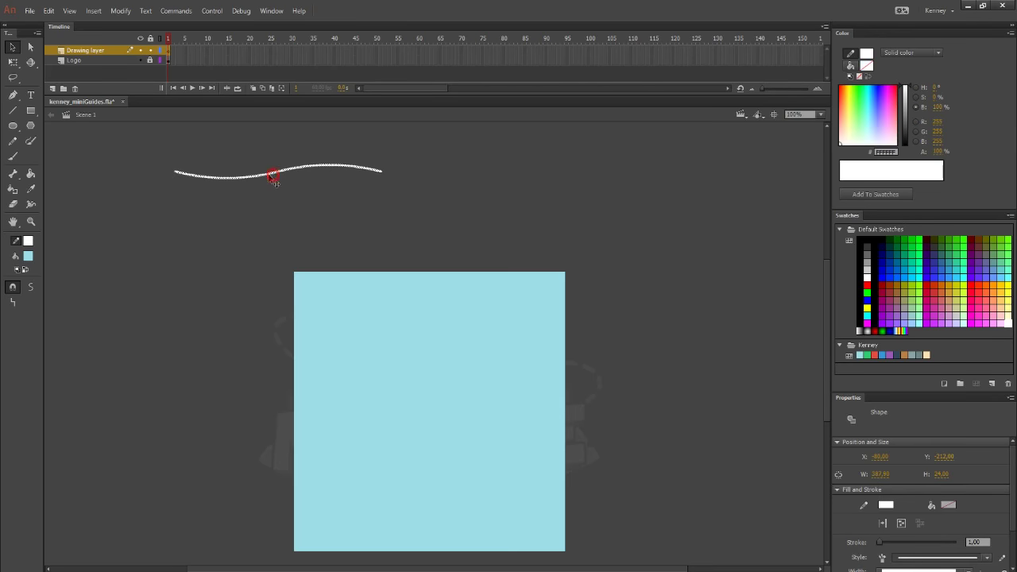
Move the wavy line onto the blue square, aligned with its left edge, and set its width to 512
{"action": "left_click_drag", "start_coordinate": [177, 175], "coordinate": [295, 376]}
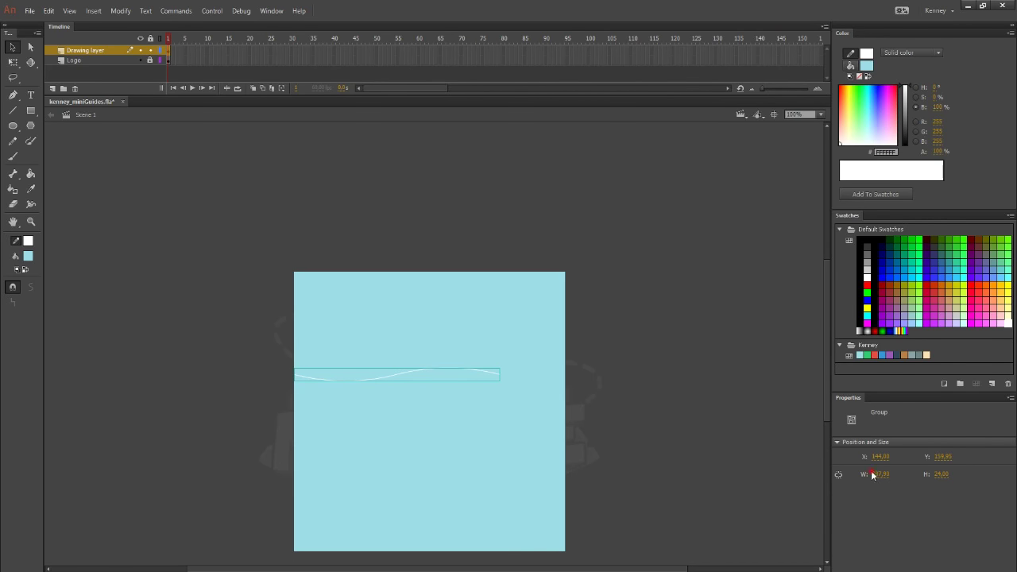
{"action": "type", "text": "512"}
{"action": "key", "text": "Return"}
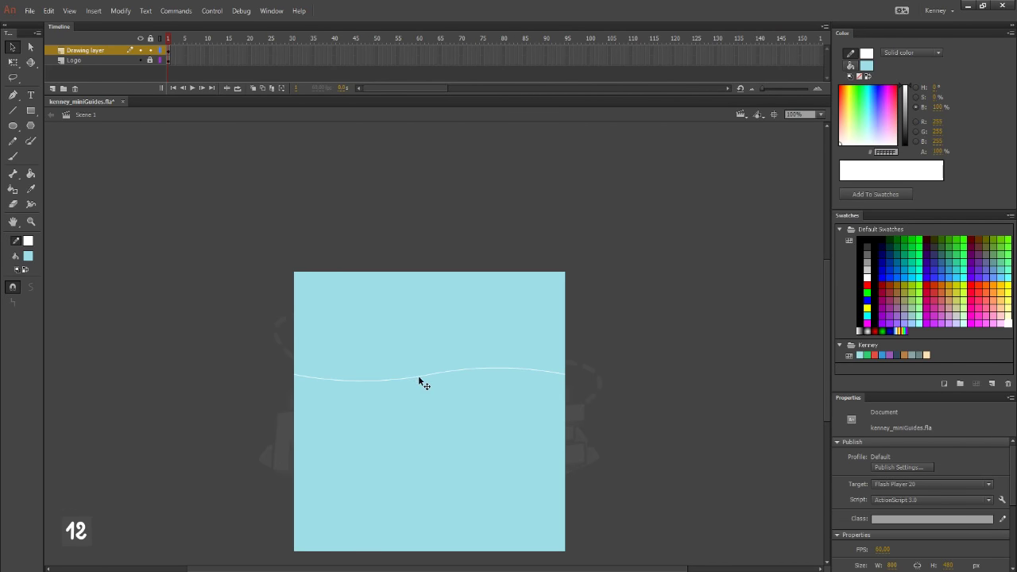
Stretch the wavy line vertically to about 52 px high with Free Transform
{"action": "key", "text": "q"}
{"action": "left_click_drag", "start_coordinate": [431, 380], "coordinate": [431, 391]}
{"action": "key", "text": "v"}
Lower the wavy line into the bottom half of the square, at about Y 265.55
{"action": "key", "text": "shift+Down"}
{"action": "key", "text": "shift+Down"}
{"action": "key", "text": "shift+Down"}
{"action": "key", "text": "shift+Down"}
{"action": "key", "text": "shift+Down"}
{"action": "key", "text": "shift+Down"}
{"action": "key", "text": "shift+Down"}
{"action": "key", "text": "shift+Down"}
{"action": "key", "text": "shift+Down"}
{"action": "key", "text": "shift+Down"}
{"action": "key", "text": "shift+Down"}
{"action": "key", "text": "shift+Down"}
{"action": "key", "text": "shift+Down"}
{"action": "key", "text": "shift+Down"}
{"action": "key", "text": "shift+Down"}
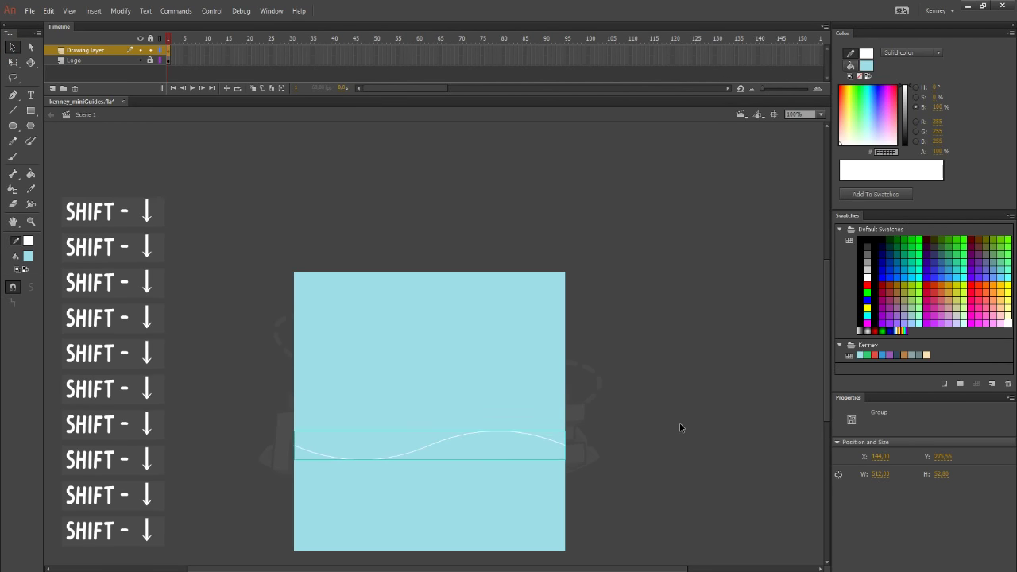
{"action": "left_click_drag", "start_coordinate": [666, 445], "coordinate": [708, 300]}
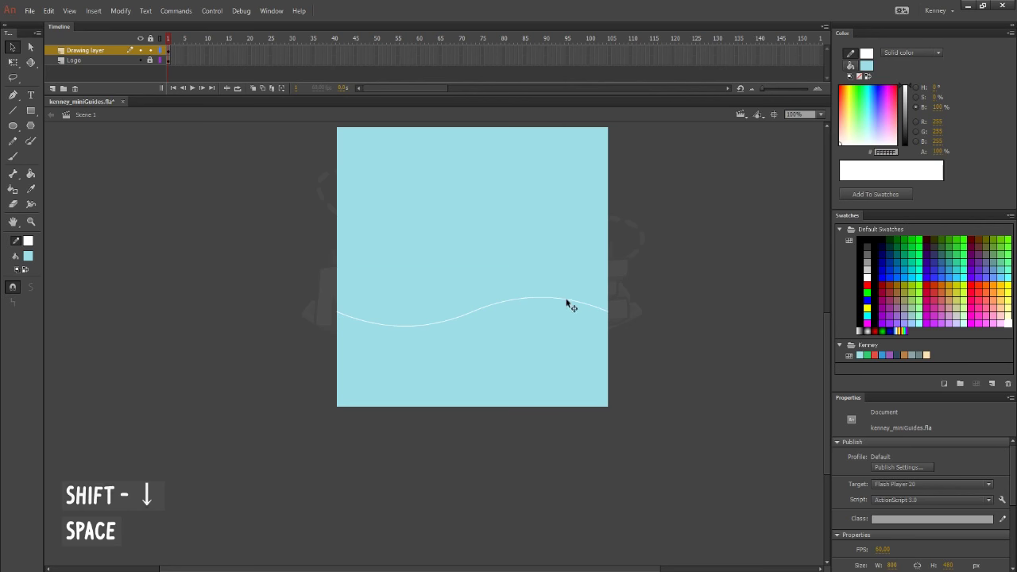
{"action": "left_click", "coordinate": [565, 297]}
{"action": "key", "text": "shift+Up"}
{"action": "key", "text": "shift+Up"}
{"action": "key", "text": "shift+Up"}
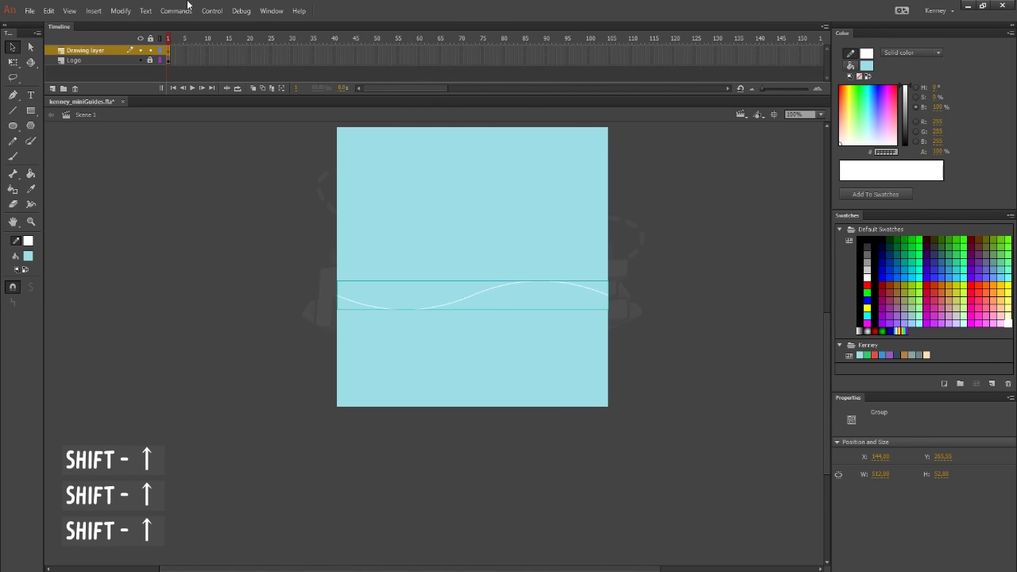
Flip the wavy line so its crest is on the left, and break it apart to divide the square's fill
{"action": "left_click", "coordinate": [121, 10]}
{"action": "left_click", "coordinate": [135, 147]}
{"action": "left_click", "coordinate": [283, 262]}
{"action": "key", "text": "ctrl+b"}
Paste a copy of the square's area below the wave in place as a group, and delete the wavy line
{"action": "left_click", "coordinate": [451, 338]}
{"action": "key", "text": "ctrl+c"}
{"action": "key", "text": "ctrl+shift+v"}
{"action": "key", "text": "ctrl+g"}
{"action": "key", "text": "shift+Down"}
{"action": "left_click", "coordinate": [516, 307]}
{"action": "key", "text": "Delete"}
{"action": "key", "text": "shift+Up"}
Darken the fill inside the lower wave group to 80% brightness
{"action": "double_click", "coordinate": [567, 327]}
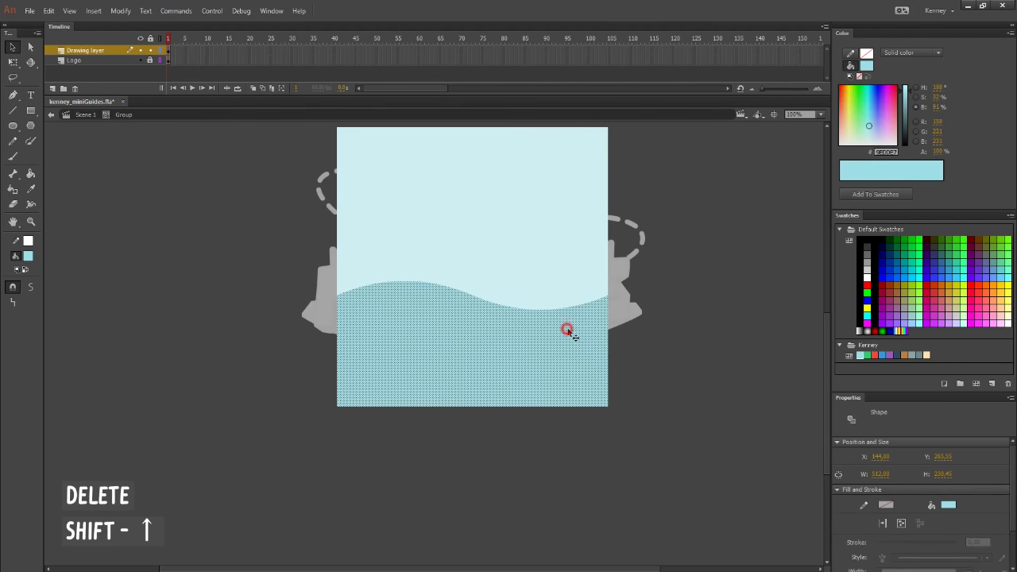
{"action": "left_click_drag", "start_coordinate": [905, 97], "coordinate": [904, 100]}
{"action": "double_click", "coordinate": [716, 221]}
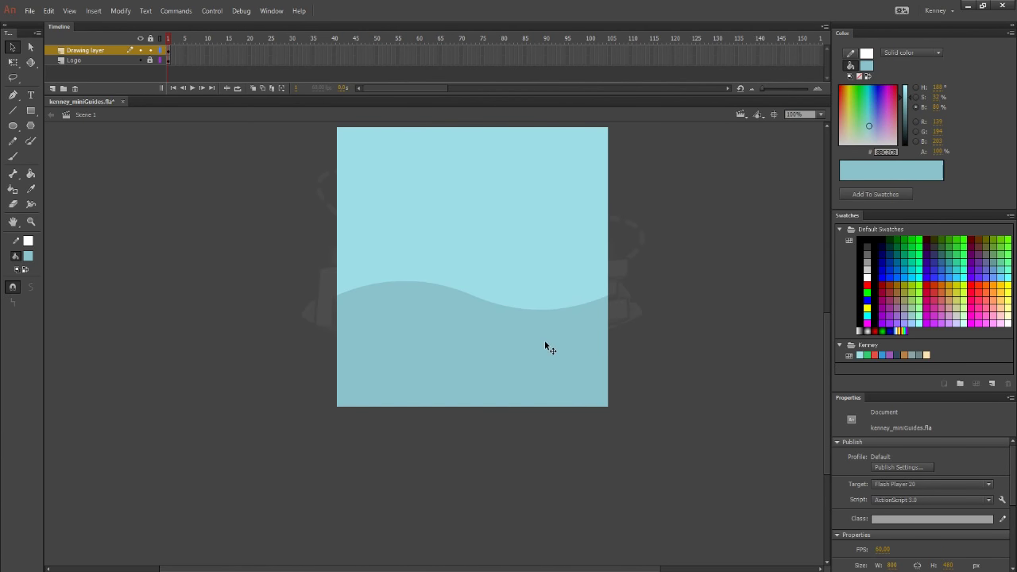
Paste a copy of the dark wave group in place and flip it horizontally
{"action": "key", "text": "space"}
{"action": "left_click_drag", "start_coordinate": [593, 313], "coordinate": [565, 363]}
{"action": "left_click", "coordinate": [550, 381]}
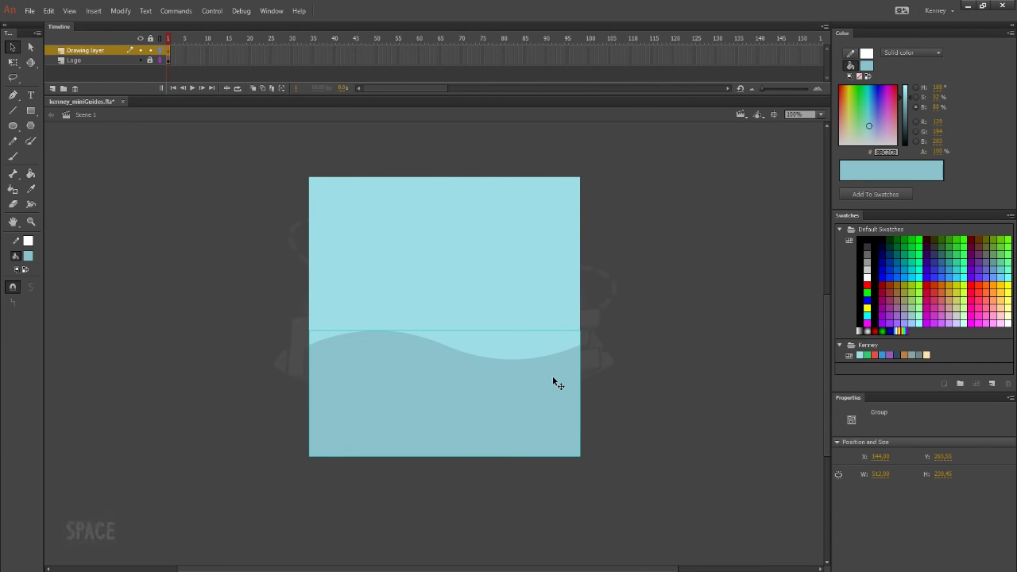
{"action": "key", "text": "ctrl+c"}
{"action": "key", "text": "ctrl+shift+v"}
{"action": "left_click", "coordinate": [121, 10]}
{"action": "mouse_move", "coordinate": [171, 147]}
{"action": "left_click", "coordinate": [280, 251]}
Raise the flipped wave copy 70 px to Y 195.55 and send it behind the original wave
{"action": "key", "text": "shift+Up"}
{"action": "key", "text": "shift+Up"}
{"action": "key", "text": "shift+Up"}
{"action": "key", "text": "shift+Up"}
{"action": "key", "text": "shift+Up"}
{"action": "key", "text": "shift+Up"}
{"action": "key", "text": "shift+Up"}
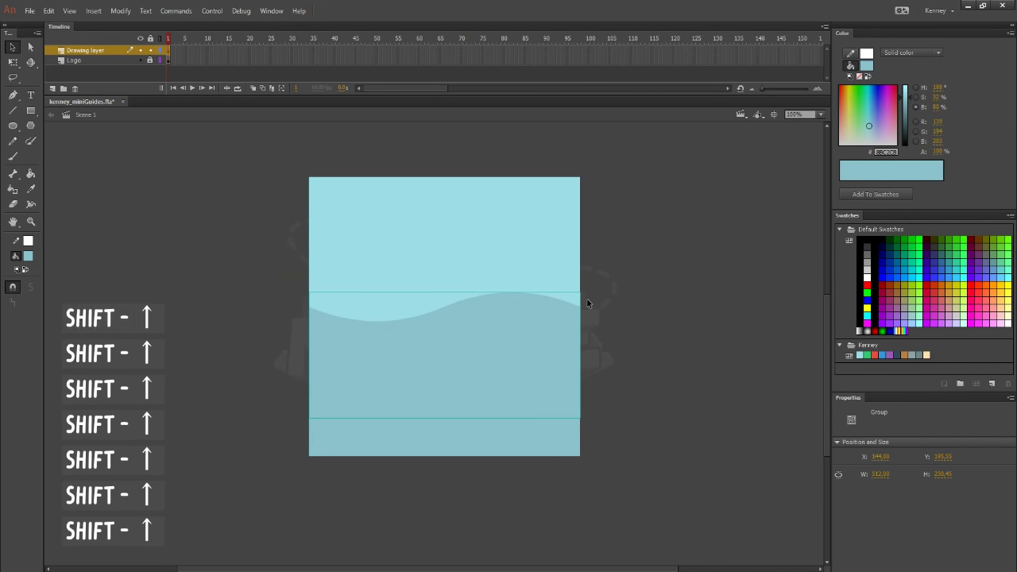
{"action": "key", "text": "ctrl+Down"}
{"action": "key", "text": "ctrl+shift+Down"}
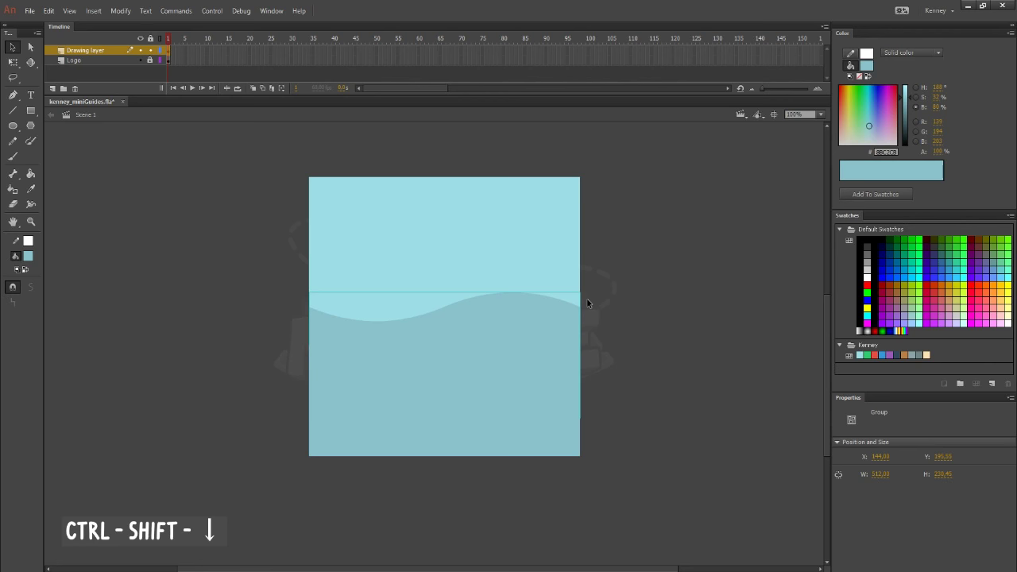
Set the rear wave's fill alpha to 50% and save the document
{"action": "double_click", "coordinate": [466, 331]}
{"action": "key", "text": "ctrl+a"}
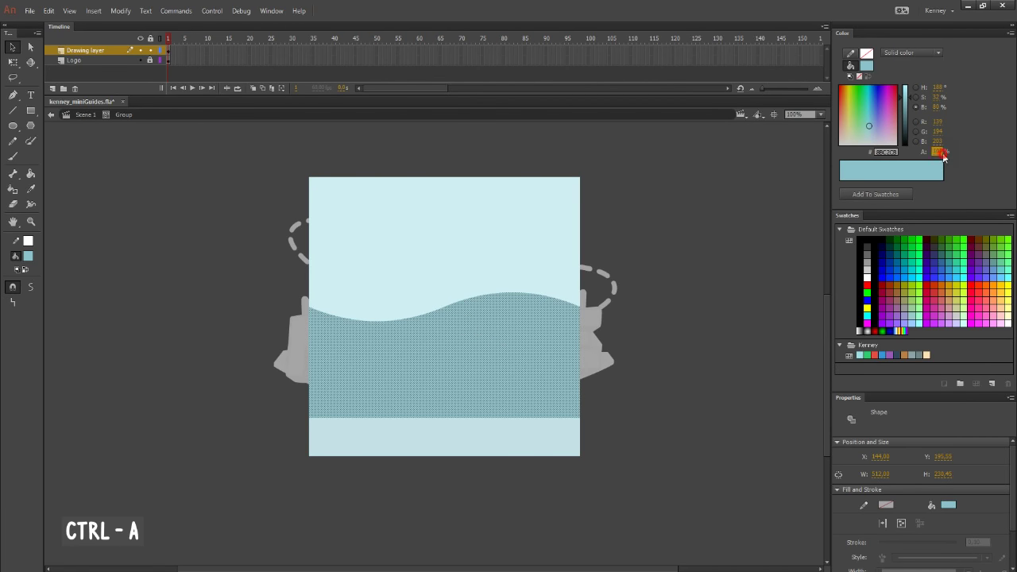
{"action": "type", "text": "50"}
{"action": "key", "text": "Return"}
{"action": "double_click", "coordinate": [721, 291]}
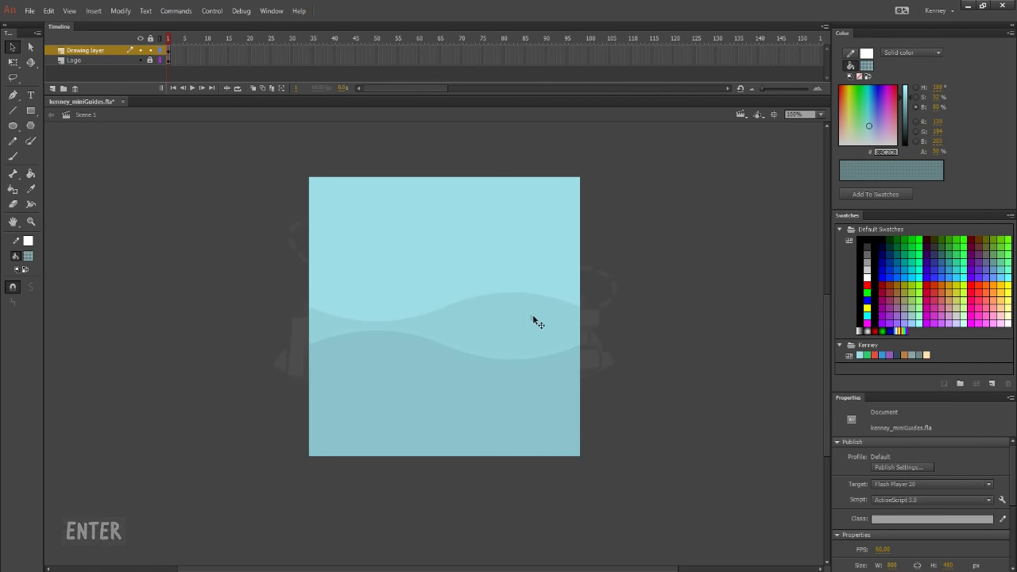
{"action": "key", "text": "ctrl+s"}
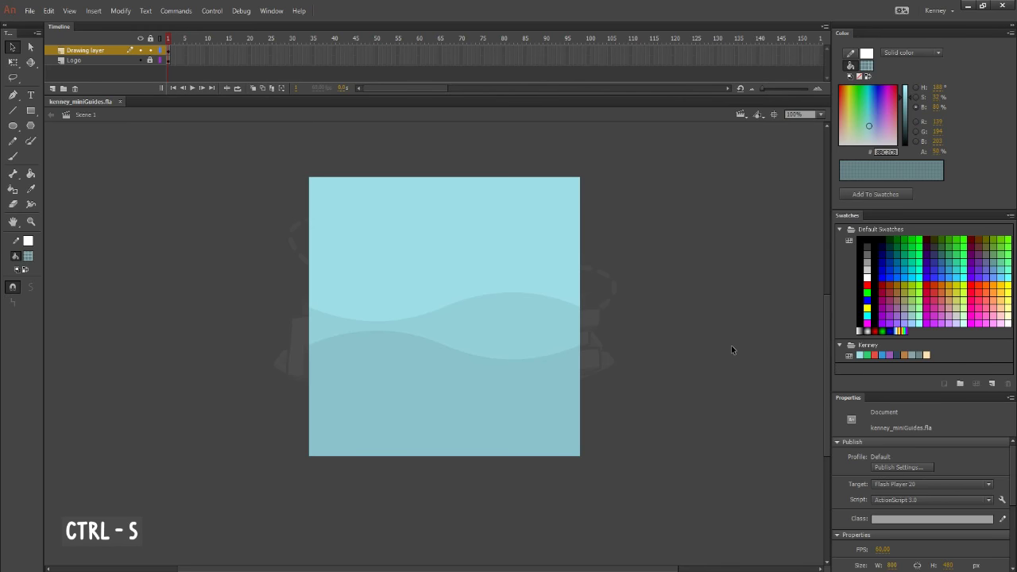
Draw a long row of overlapping circles of varied sizes with the Oval tool in the empty area above the square
{"action": "left_click", "coordinate": [12, 125]}
{"action": "key", "text": "space"}
{"action": "left_click_drag", "start_coordinate": [158, 205], "coordinate": [229, 252]}
{"action": "left_click_drag", "start_coordinate": [120, 194], "coordinate": [169, 243]}
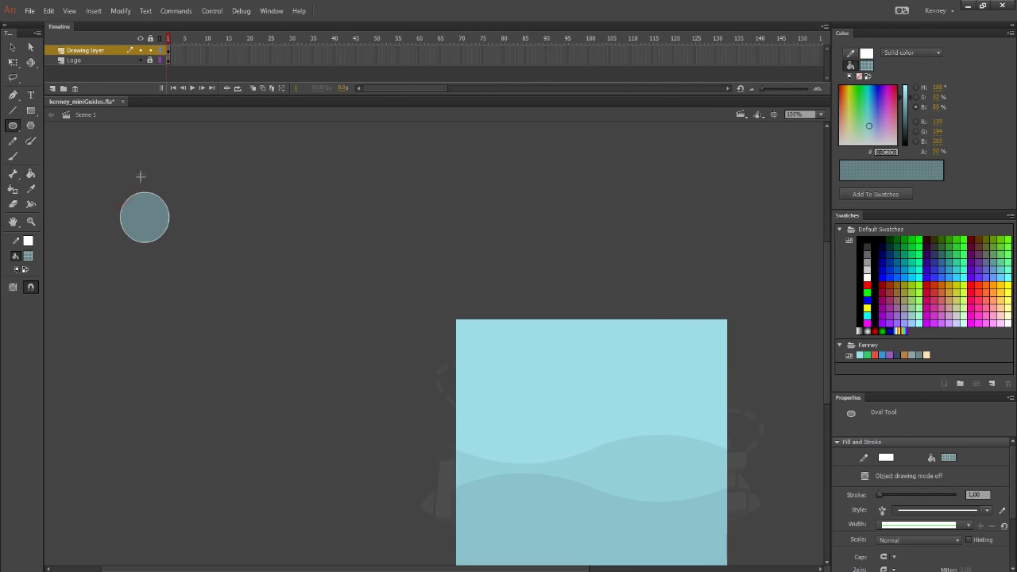
{"action": "left_click_drag", "start_coordinate": [146, 169], "coordinate": [199, 228]}
{"action": "left_click_drag", "start_coordinate": [168, 143], "coordinate": [241, 215]}
{"action": "left_click_drag", "start_coordinate": [217, 163], "coordinate": [301, 252]}
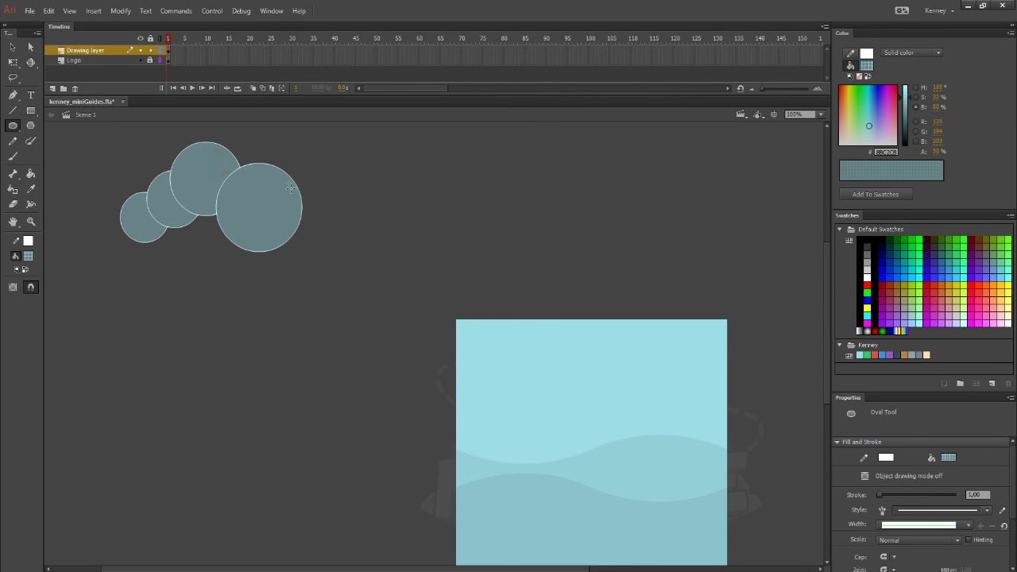
{"action": "left_click_drag", "start_coordinate": [284, 171], "coordinate": [366, 257]}
{"action": "left_click_drag", "start_coordinate": [344, 161], "coordinate": [426, 247]}
{"action": "left_click_drag", "start_coordinate": [410, 178], "coordinate": [455, 223]}
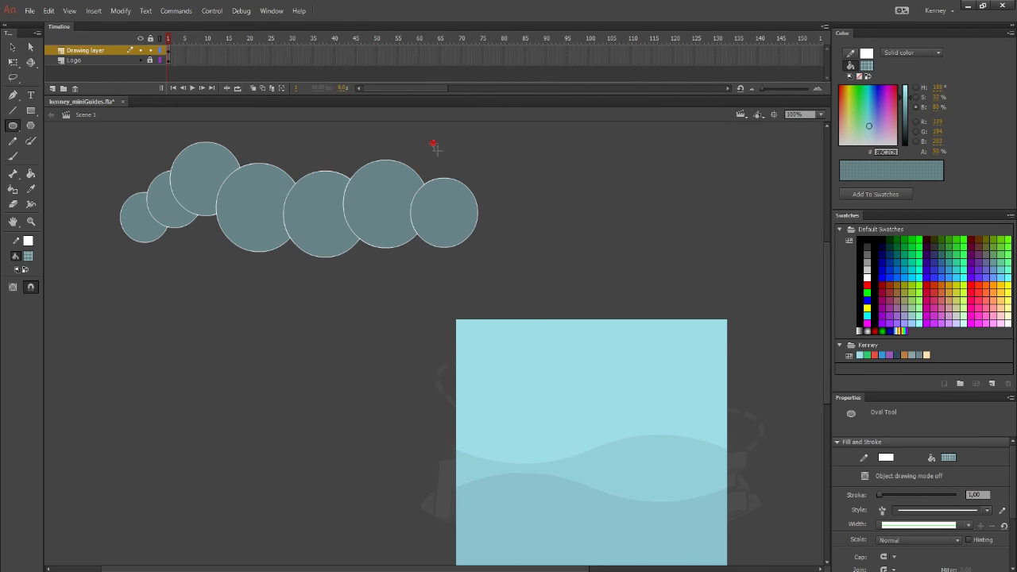
{"action": "left_click_drag", "start_coordinate": [431, 142], "coordinate": [560, 274]}
{"action": "left_click_drag", "start_coordinate": [402, 163], "coordinate": [457, 220]}
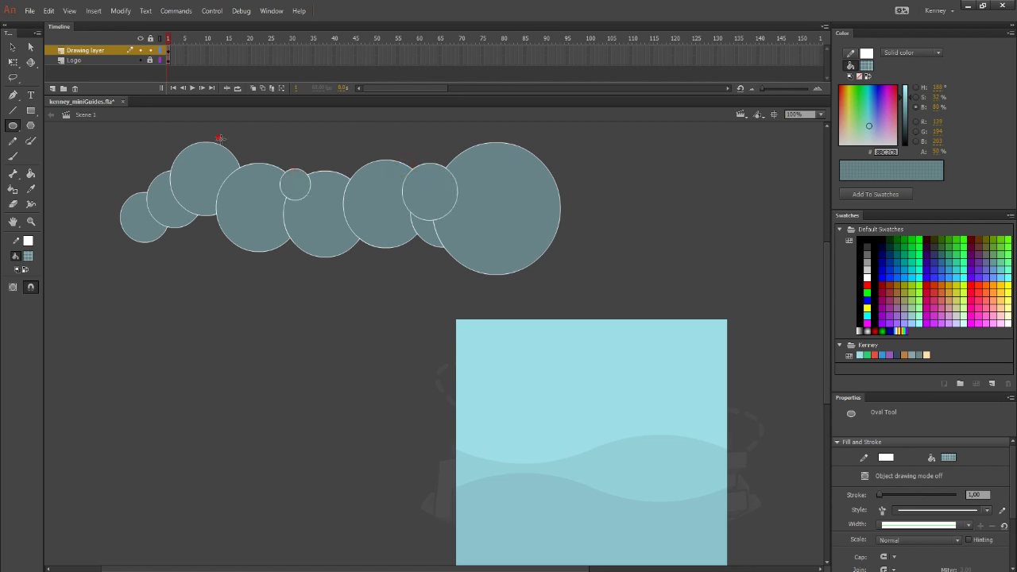
{"action": "mouse_move", "coordinate": [218, 137]}
{"action": "left_mouse_down"}
{"action": "mouse_move", "coordinate": [274, 197]}
{"action": "mouse_move", "coordinate": [269, 189]}
{"action": "left_mouse_up"}
{"action": "left_click_drag", "start_coordinate": [123, 215], "coordinate": [126, 218]}
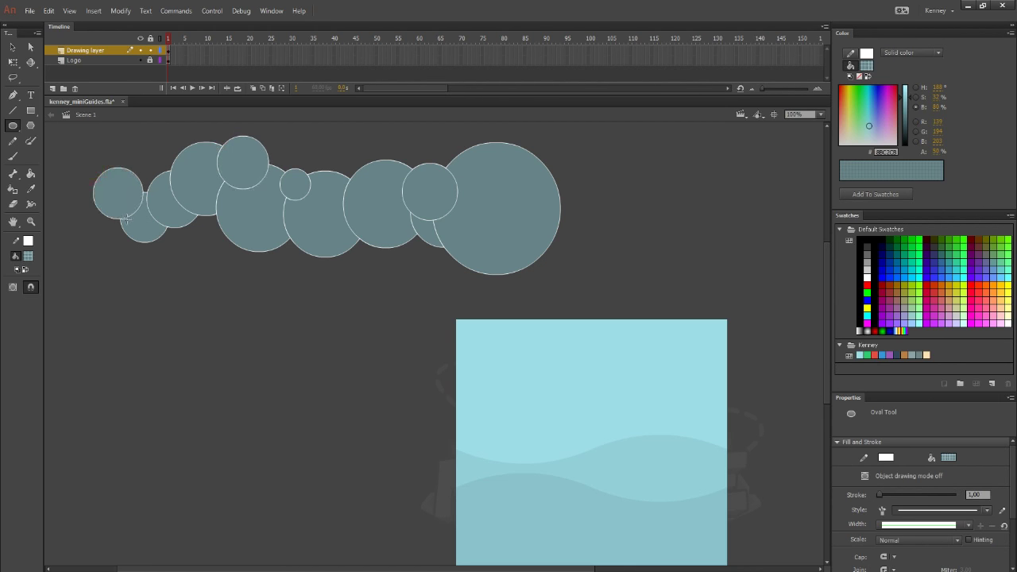
{"action": "mouse_move", "coordinate": [530, 173]}
{"action": "left_mouse_down"}
{"action": "mouse_move", "coordinate": [606, 247]}
{"action": "mouse_move", "coordinate": [591, 236]}
{"action": "left_mouse_up"}
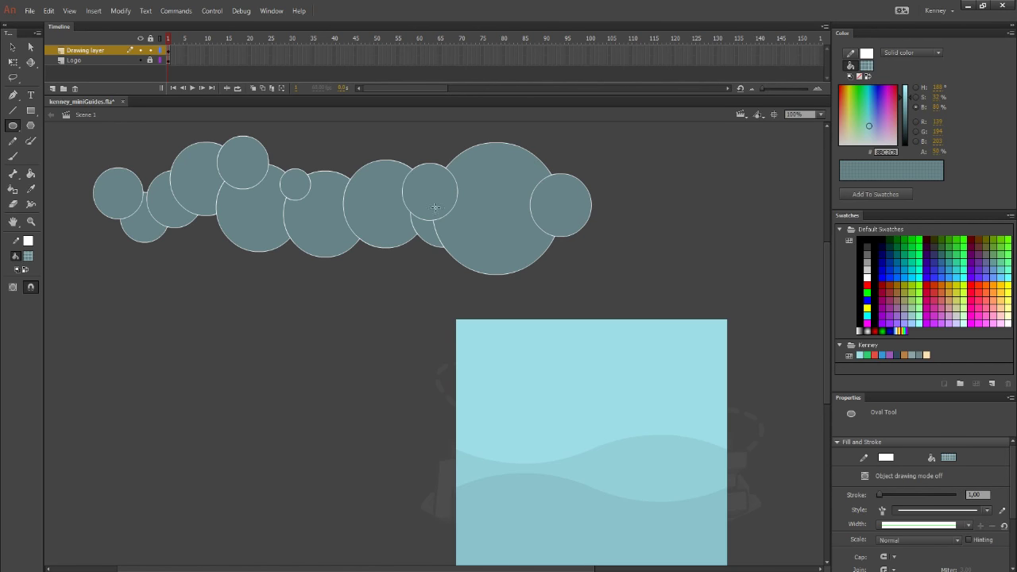
Delete the circles' outlines and cut away their lower part to leave a flat-bottomed cloud strip
{"action": "left_click", "coordinate": [9, 48]}
{"action": "double_click", "coordinate": [220, 141]}
{"action": "key", "text": "Delete"}
{"action": "left_click_drag", "start_coordinate": [72, 299], "coordinate": [756, 200]}
{"action": "key", "text": "Delete"}
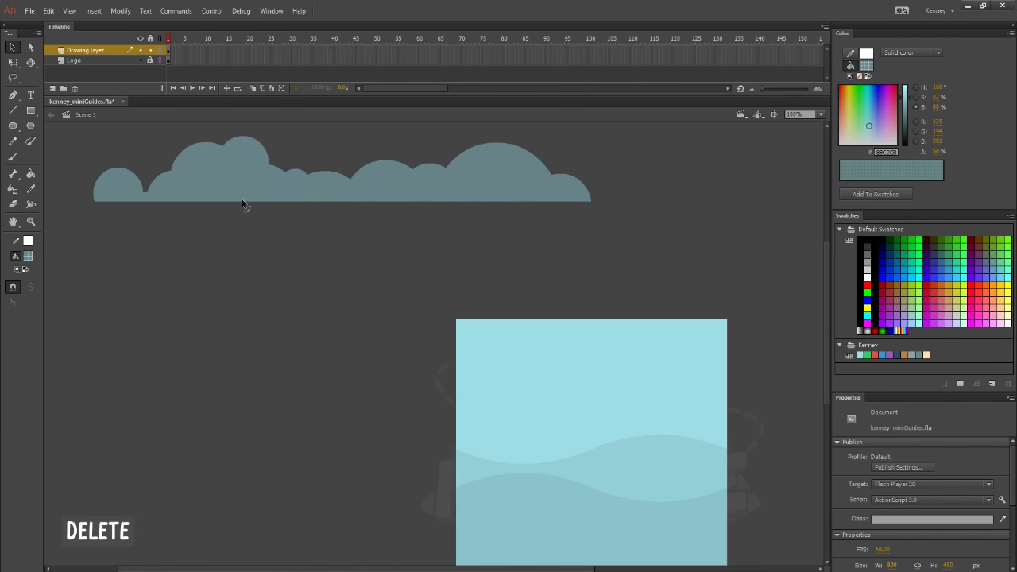
Fill the cloud strip with white and trim both of its ends to straight vertical edges
{"action": "left_click", "coordinate": [245, 195]}
{"action": "left_click", "coordinate": [867, 278]}
{"action": "left_click_drag", "start_coordinate": [668, 246], "coordinate": [563, 149]}
{"action": "key", "text": "Delete"}
{"action": "left_click_drag", "start_coordinate": [70, 136], "coordinate": [123, 232]}
{"action": "key", "text": "Delete"}
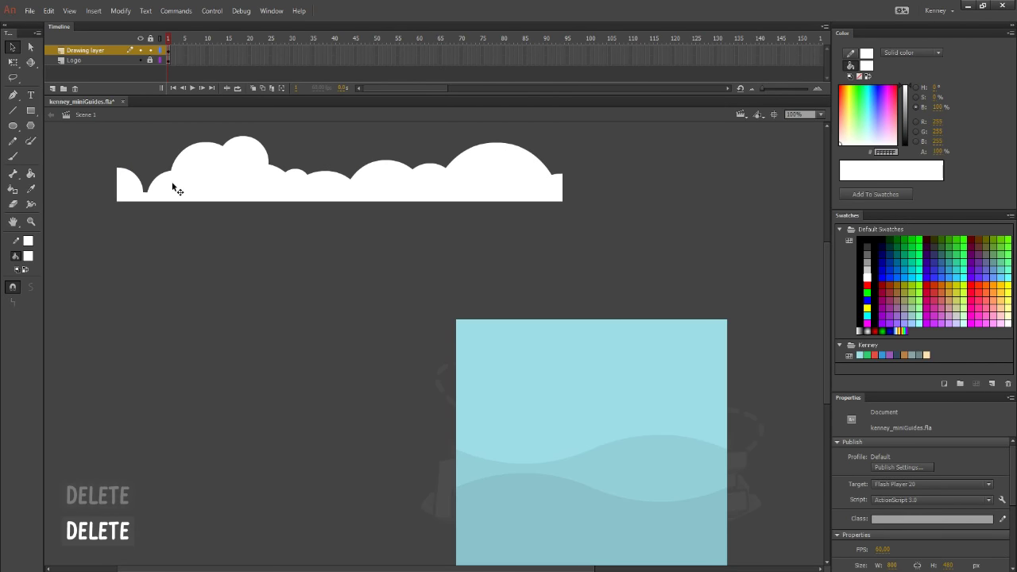
Group the white cloud strip and move it over the top of the square, aligned with its left edge
{"action": "left_click", "coordinate": [239, 195]}
{"action": "key", "text": "ctrl+g"}
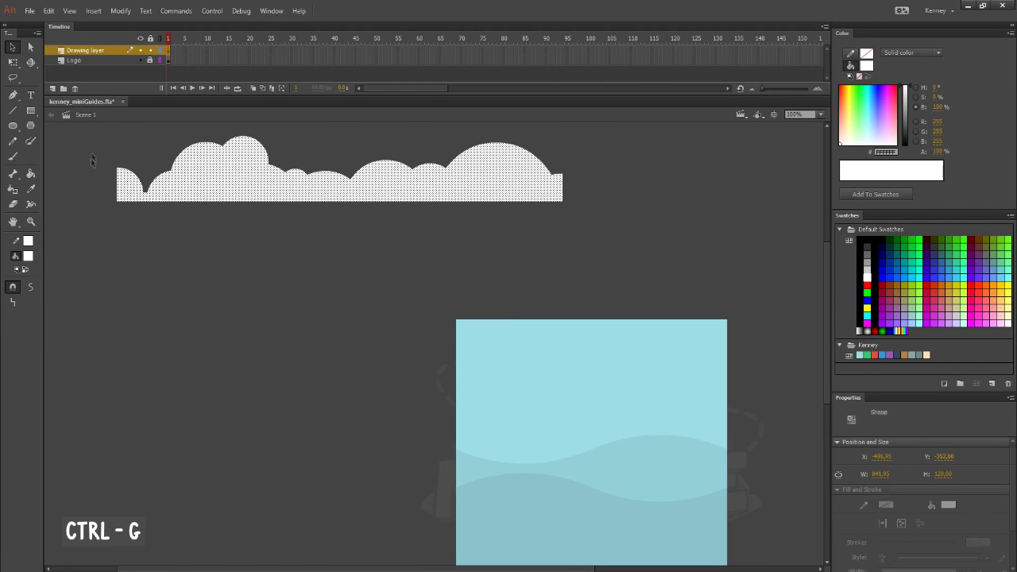
{"action": "left_click_drag", "start_coordinate": [119, 201], "coordinate": [460, 355]}
Scale the cloud group down proportionally to the square's width of 512 px
{"action": "left_click_drag", "start_coordinate": [659, 405], "coordinate": [514, 329]}
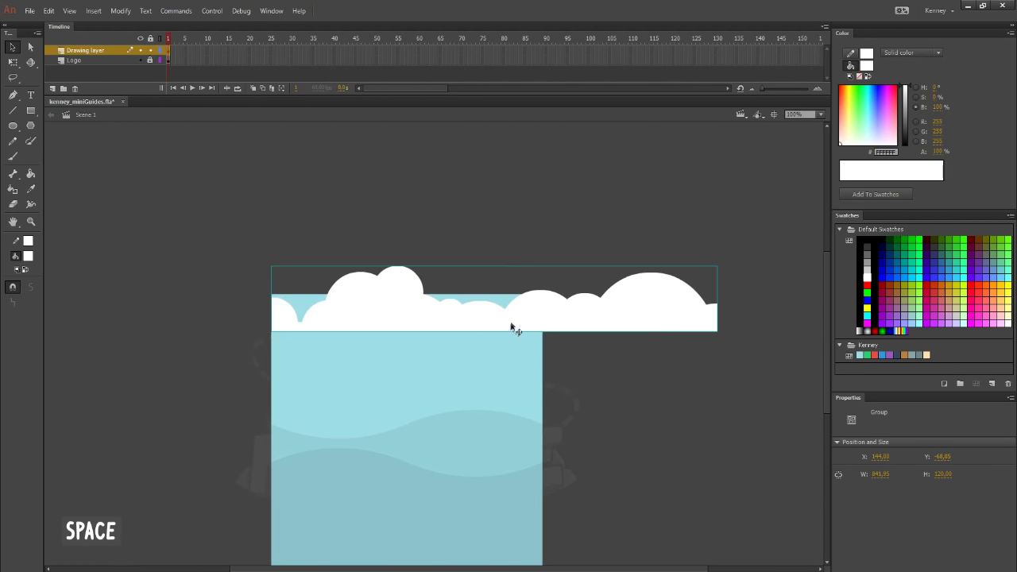
{"action": "key", "text": "q"}
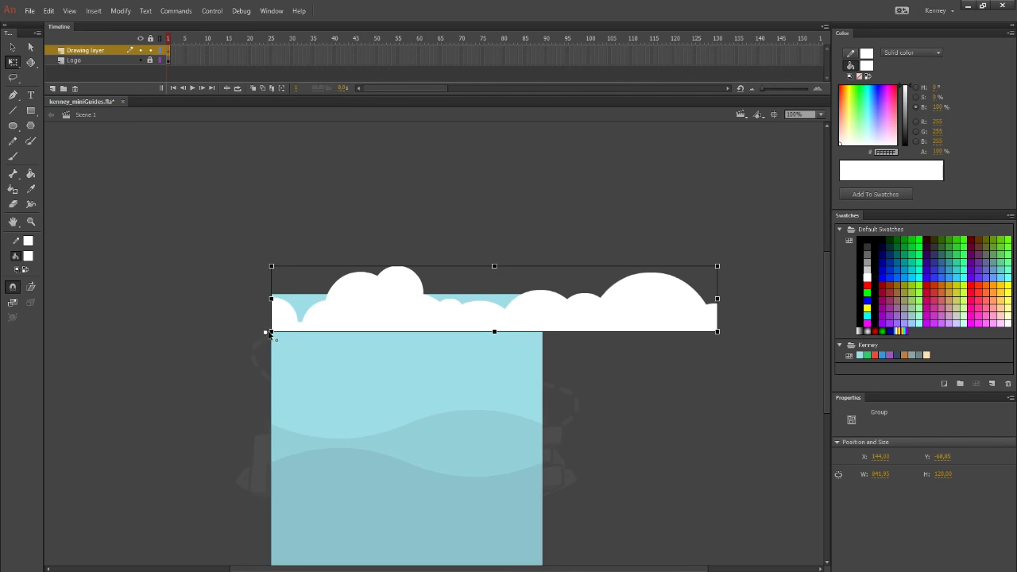
{"action": "left_click_drag", "start_coordinate": [717, 266], "coordinate": [544, 280]}
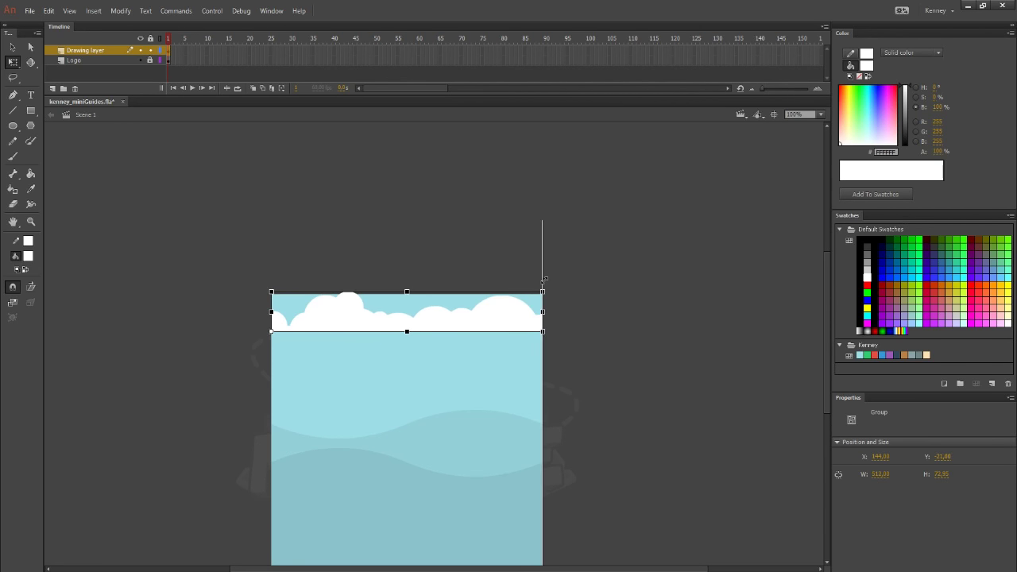
Move the cloud group down to about Y 99, just above the waves
{"action": "key", "text": "shift+Down"}
{"action": "key", "text": "shift+Down"}
{"action": "key", "text": "shift+Down"}
{"action": "key", "text": "shift+Down"}
{"action": "key", "text": "shift+Down"}
{"action": "key", "text": "shift+Down"}
{"action": "key", "text": "shift+Down"}
{"action": "key", "text": "shift+Down"}
{"action": "key", "text": "shift+Down"}
{"action": "key", "text": "shift+Down"}
{"action": "key", "text": "shift+Down"}
{"action": "key", "text": "shift+Down"}
{"action": "key", "text": "shift+Down"}
{"action": "key", "text": "shift+Down"}
{"action": "key", "text": "shift+Down"}
{"action": "key", "text": "shift+Down"}
{"action": "key", "text": "shift+Down"}
{"action": "key", "text": "shift+Down"}
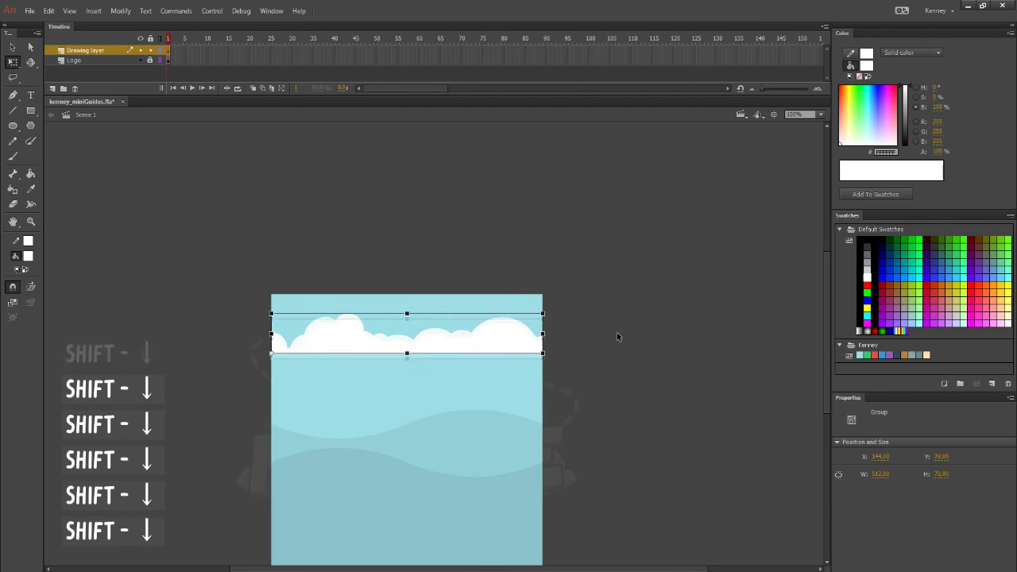
{"action": "key", "text": "shift+Up"}
{"action": "key", "text": "shift+Up"}
{"action": "key", "text": "shift+Up"}
{"action": "key", "text": "shift+Up"}
{"action": "key", "text": "shift+Up"}
{"action": "key", "text": "shift+Up"}
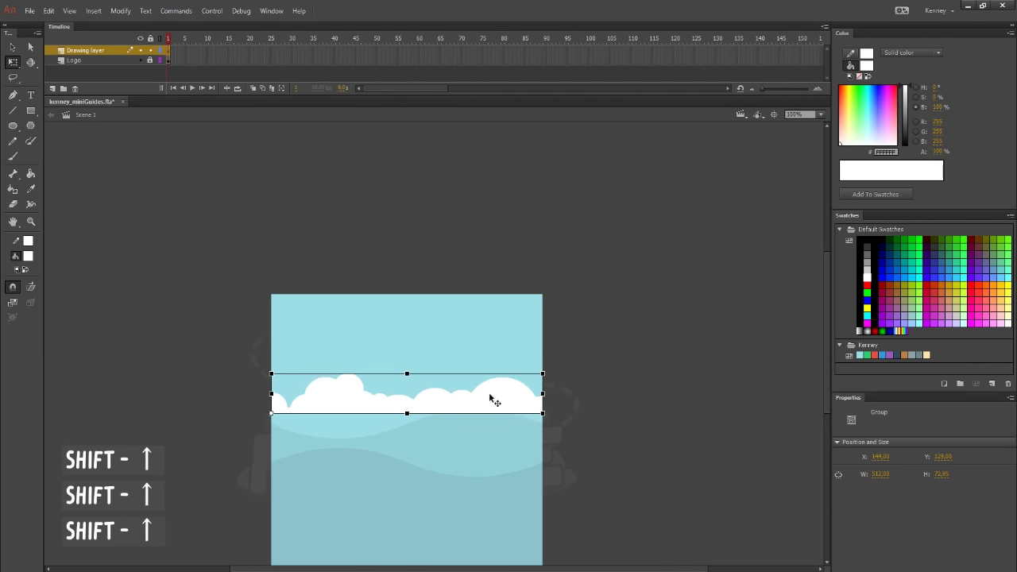
Extend the clouds' flat bottom edge downward to about 263 px total height, and send the group behind both waves
{"action": "double_click", "coordinate": [505, 387]}
{"action": "left_click_drag", "start_coordinate": [543, 396], "coordinate": [543, 499]}
{"action": "left_click_drag", "start_coordinate": [272, 399], "coordinate": [270, 502]}
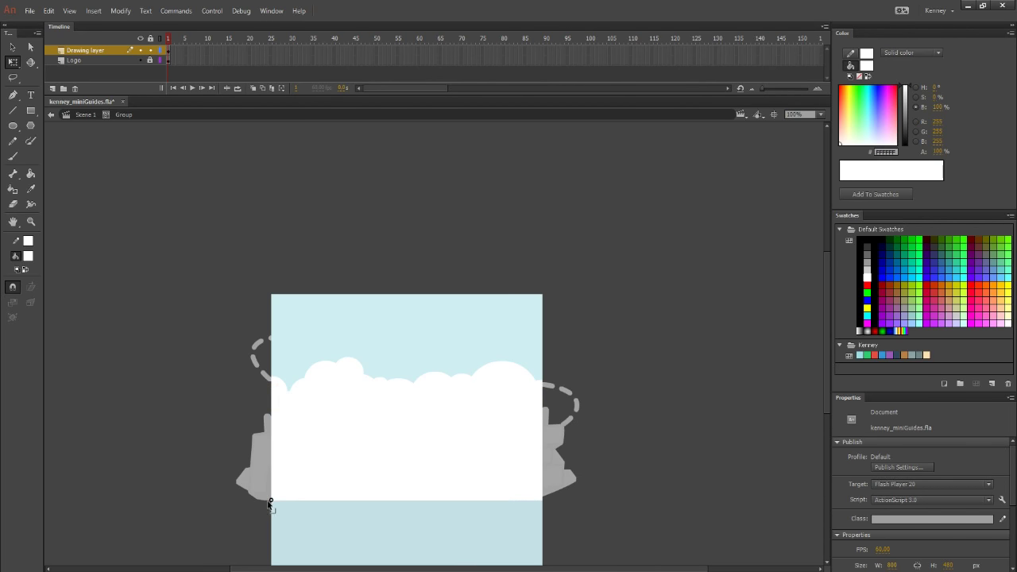
{"action": "double_click", "coordinate": [233, 477]}
{"action": "key", "text": "ctrl+Down"}
{"action": "key", "text": "ctrl+Down"}
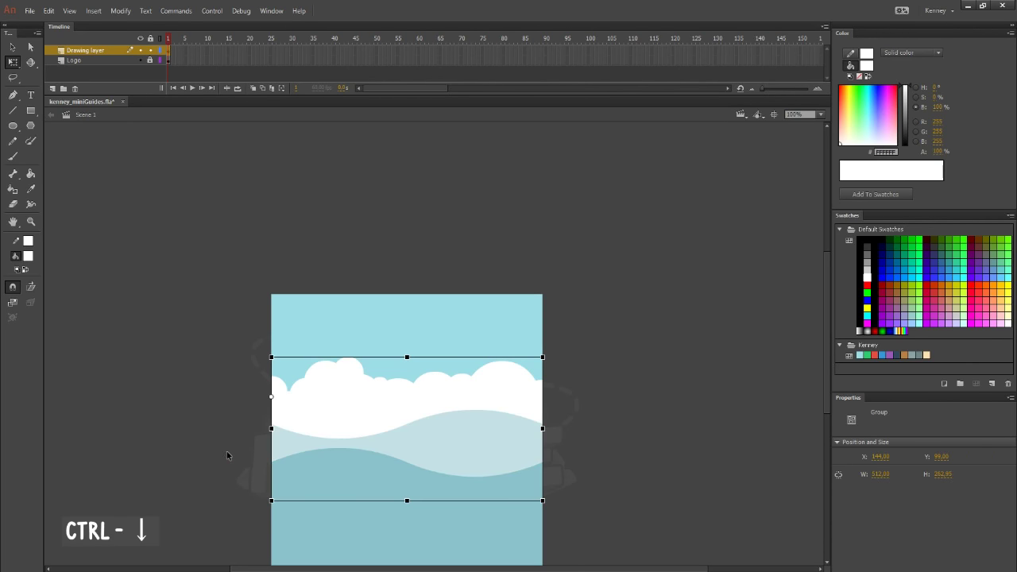
Duplicate the cloud group and place the copy flush against the original's right edge, with the original brought to the front
{"action": "left_click", "coordinate": [13, 47]}
{"action": "left_click_drag", "start_coordinate": [203, 370], "coordinate": [204, 302]}
{"action": "left_click_drag", "start_coordinate": [325, 342], "coordinate": [648, 337]}
{"action": "left_click", "coordinate": [515, 337]}
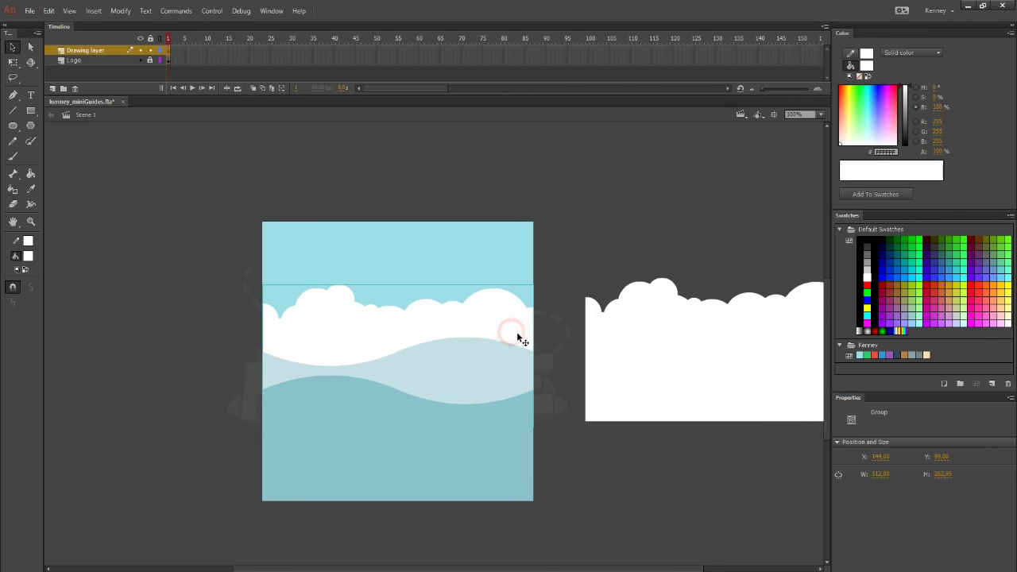
{"action": "key", "text": "ctrl+shift+Up"}
{"action": "left_click_drag", "start_coordinate": [583, 427], "coordinate": [533, 427]}
Inside the original cloud group, draw a line from its last dip to the top of the copy's edge and fill the gap white
{"action": "left_click", "coordinate": [561, 243]}
{"action": "double_click", "coordinate": [533, 314]}
{"action": "left_click", "coordinate": [535, 315]}
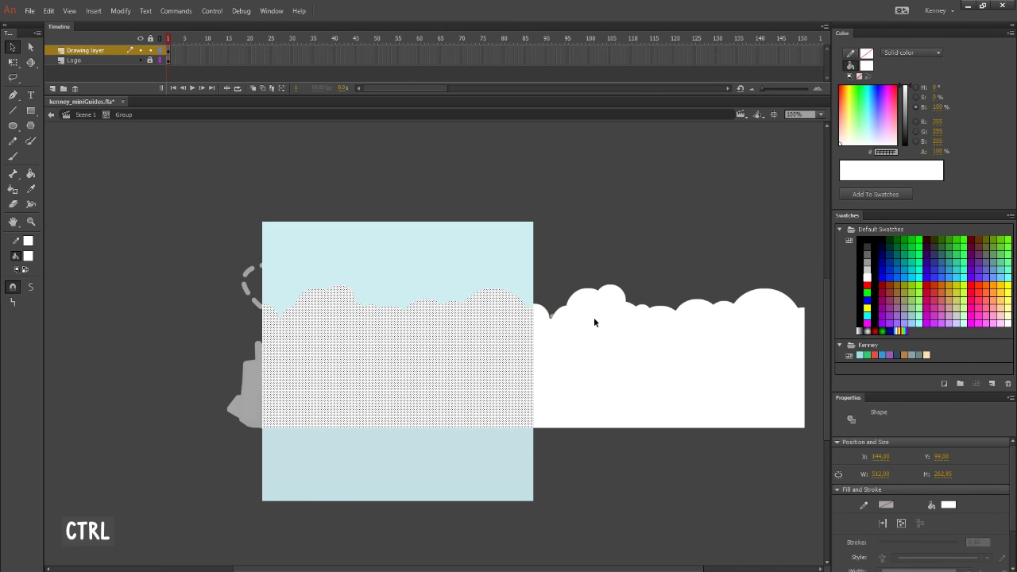
{"action": "key", "text": "ctrl+equal"}
{"action": "key", "text": "ctrl+equal"}
{"action": "key", "text": "ctrl+equal"}
{"action": "mouse_move", "coordinate": [594, 321]}
{"action": "left_mouse_down"}
{"action": "mouse_move", "coordinate": [627, 247]}
{"action": "mouse_move", "coordinate": [590, 272]}
{"action": "mouse_move", "coordinate": [572, 325]}
{"action": "left_mouse_up"}
{"action": "left_click", "coordinate": [564, 283]}
{"action": "left_click", "coordinate": [12, 110]}
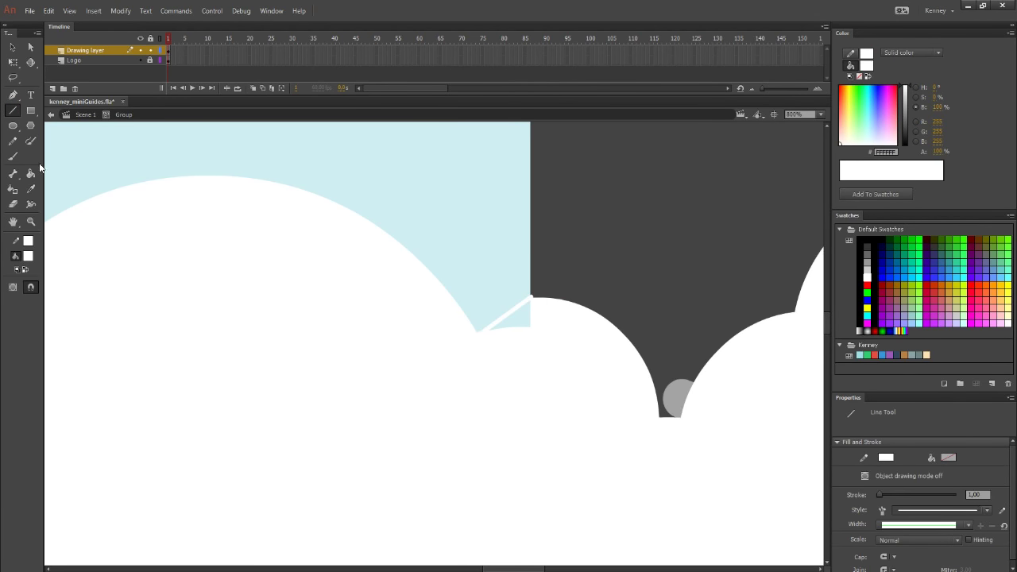
{"action": "key", "text": "k"}
{"action": "left_click", "coordinate": [518, 317]}
Delete the connecting line's stroke and curve the new edge to continue the neighbouring cloud's round outline
{"action": "left_click", "coordinate": [10, 47]}
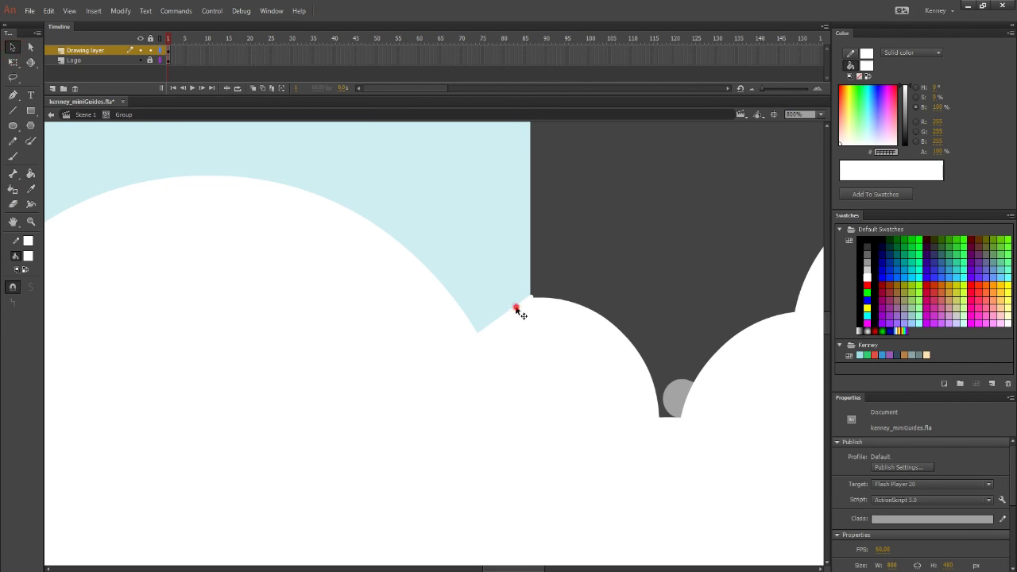
{"action": "key", "text": "Delete"}
{"action": "left_click", "coordinate": [532, 301]}
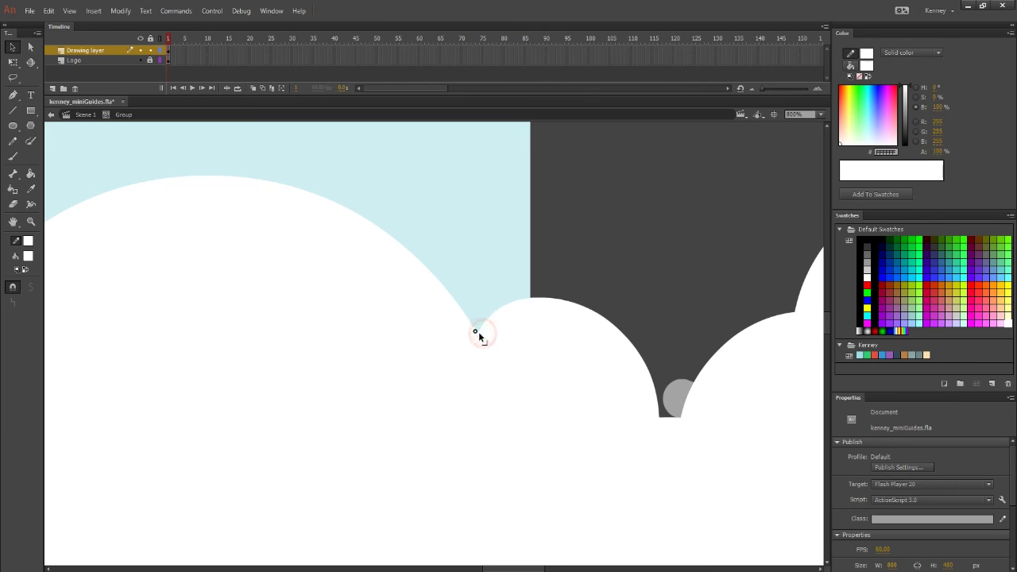
Leave the cloud group, delete the cloud copy beside the canvas, and send the original clouds behind both waves
{"action": "double_click", "coordinate": [606, 256]}
{"action": "left_click", "coordinate": [794, 115]}
{"action": "type", "text": "100"}
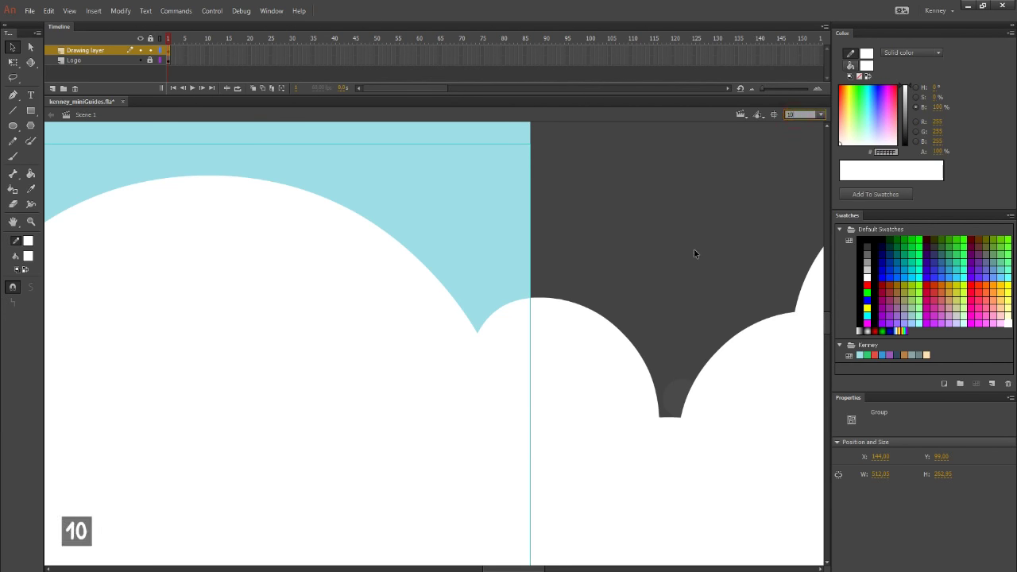
{"action": "key", "text": "Return"}
{"action": "left_click", "coordinate": [510, 388]}
{"action": "key", "text": "Delete"}
{"action": "left_click", "coordinate": [403, 398]}
{"action": "key", "text": "ctrl+shift+Down"}
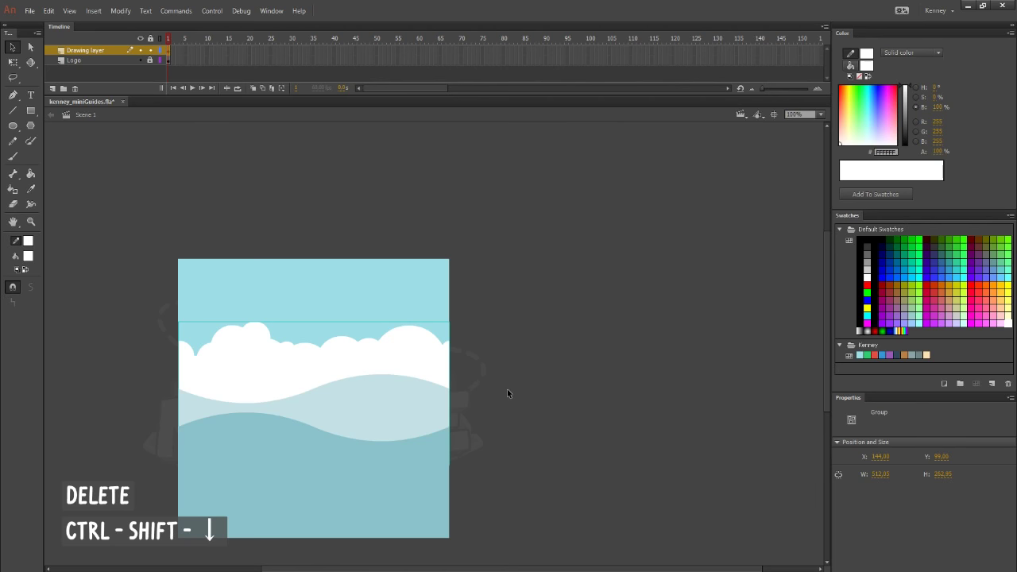
{"action": "left_click", "coordinate": [573, 358]}
Draw a short horizontal line beside the canvas, bend it, and join a vertically flipped copy to its end as an S-shaped wave
{"action": "key", "text": "space"}
{"action": "left_click_drag", "start_coordinate": [451, 289], "coordinate": [585, 313]}
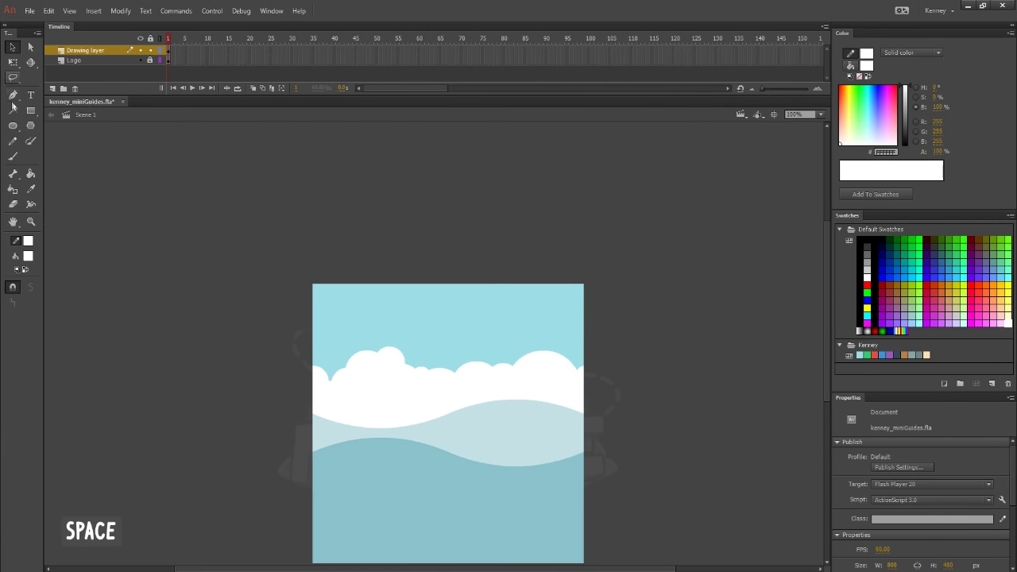
{"action": "key", "text": "n"}
{"action": "left_click_drag", "start_coordinate": [175, 172], "coordinate": [270, 171]}
{"action": "key", "text": "v"}
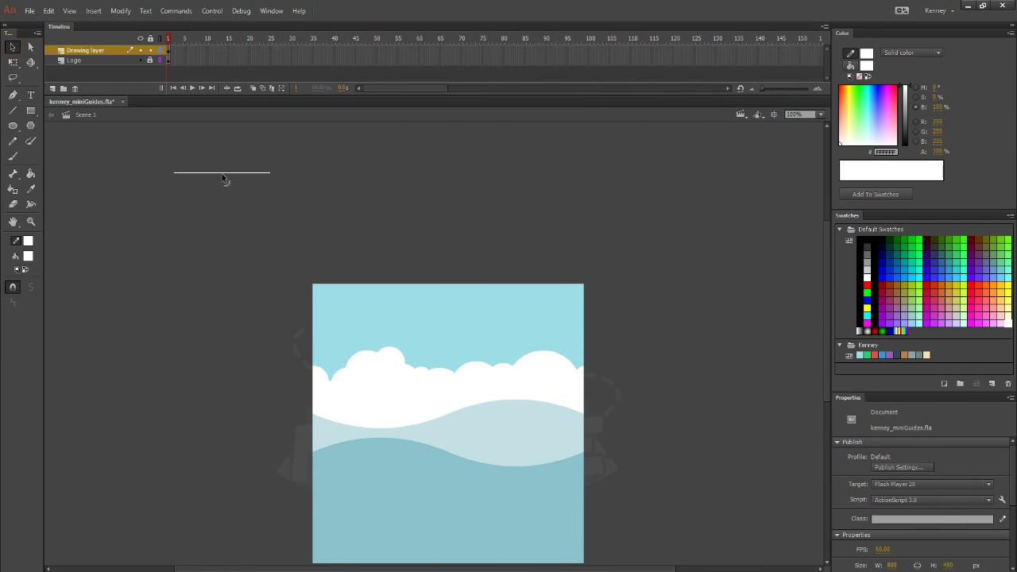
{"action": "left_click", "coordinate": [226, 172]}
{"action": "key", "text": "ctrl+shift+v"}
{"action": "left_click", "coordinate": [121, 11]}
{"action": "mouse_move", "coordinate": [191, 145]}
{"action": "left_click", "coordinate": [270, 250]}
{"action": "left_click_drag", "start_coordinate": [175, 167], "coordinate": [266, 173]}
Group the wave line, set its width to 512 px, and place it across the sky above the clouds
{"action": "left_click", "coordinate": [266, 173]}
{"action": "key", "text": "ctrl+g"}
{"action": "type", "text": "512"}
{"action": "key", "text": "Return"}
{"action": "left_click_drag", "start_coordinate": [177, 177], "coordinate": [315, 332]}
Inside the wave line's group, duplicate the line in place and move the copy upward
{"action": "double_click", "coordinate": [316, 333]}
{"action": "key", "text": "ctrl+shift+v"}
{"action": "key", "text": "q"}
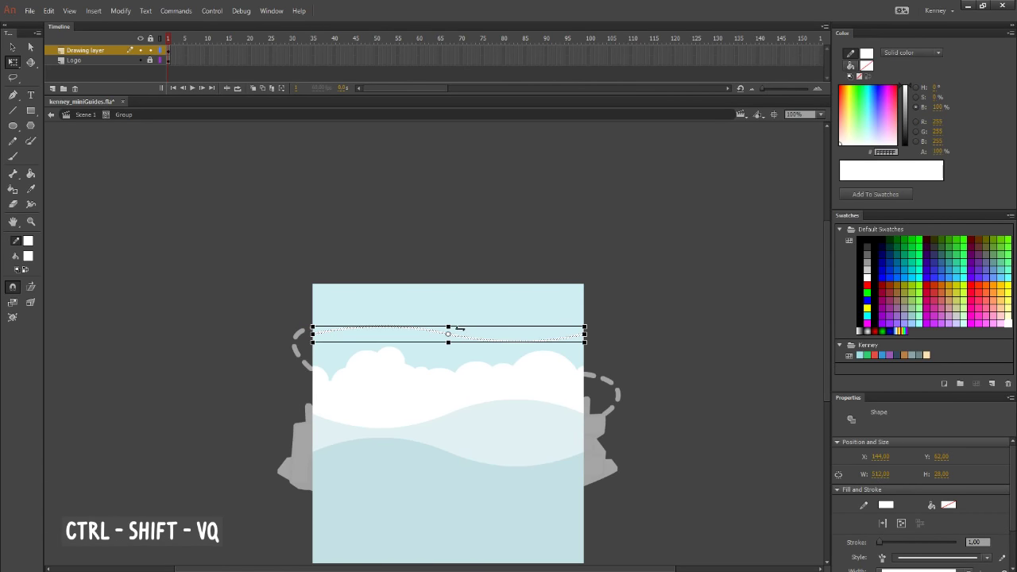
{"action": "key", "text": "shift+Up"}
{"action": "key", "text": "shift+Up"}
{"action": "key", "text": "shift+Up"}
{"action": "left_click", "coordinate": [692, 307]}
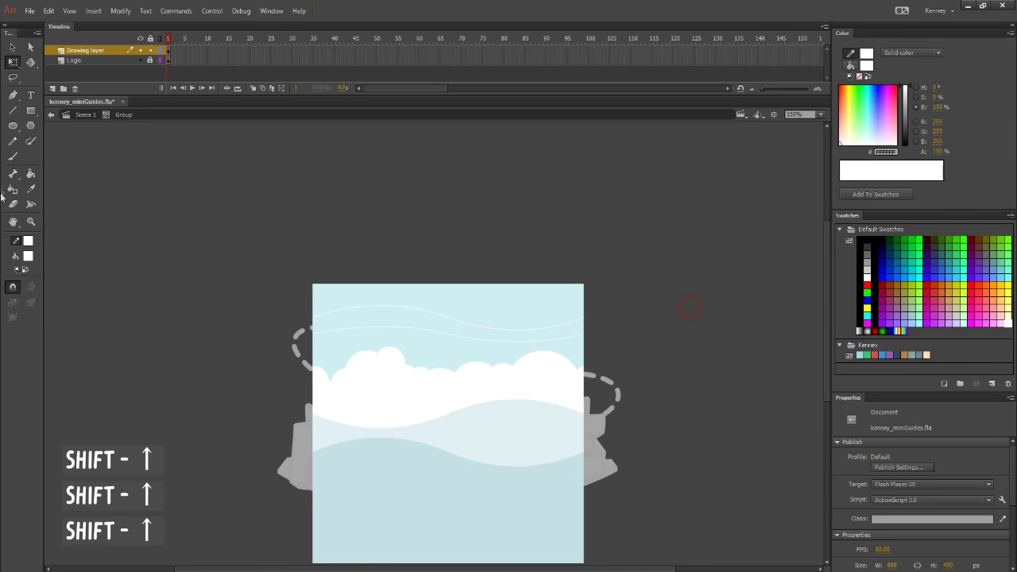
Close the ends of the two wave lines, fill the band between them white, and delete the strokes
{"action": "left_click", "coordinate": [31, 173]}
{"action": "left_click", "coordinate": [13, 111]}
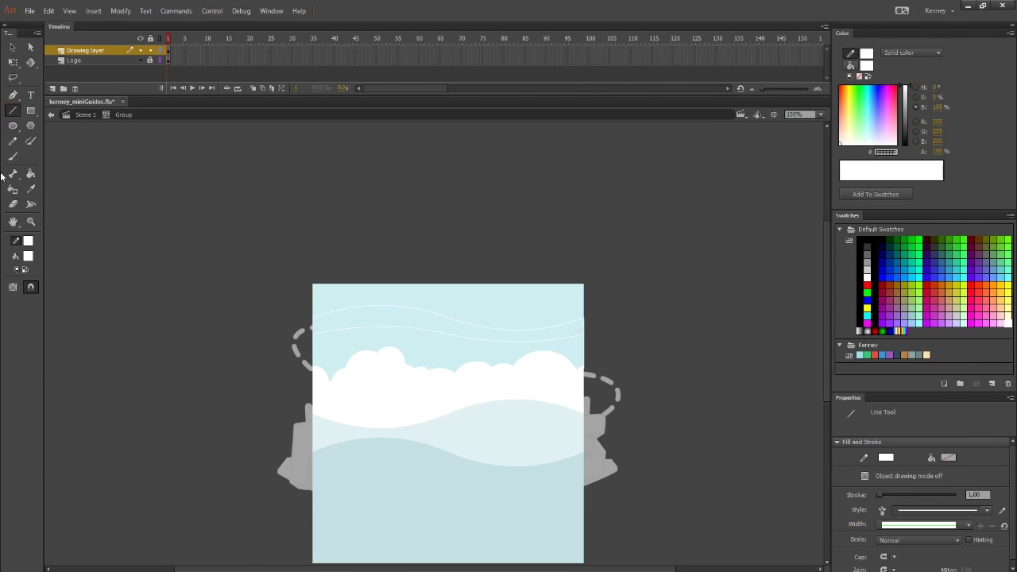
{"action": "left_click", "coordinate": [31, 174]}
{"action": "left_click", "coordinate": [411, 322]}
{"action": "key", "text": "v"}
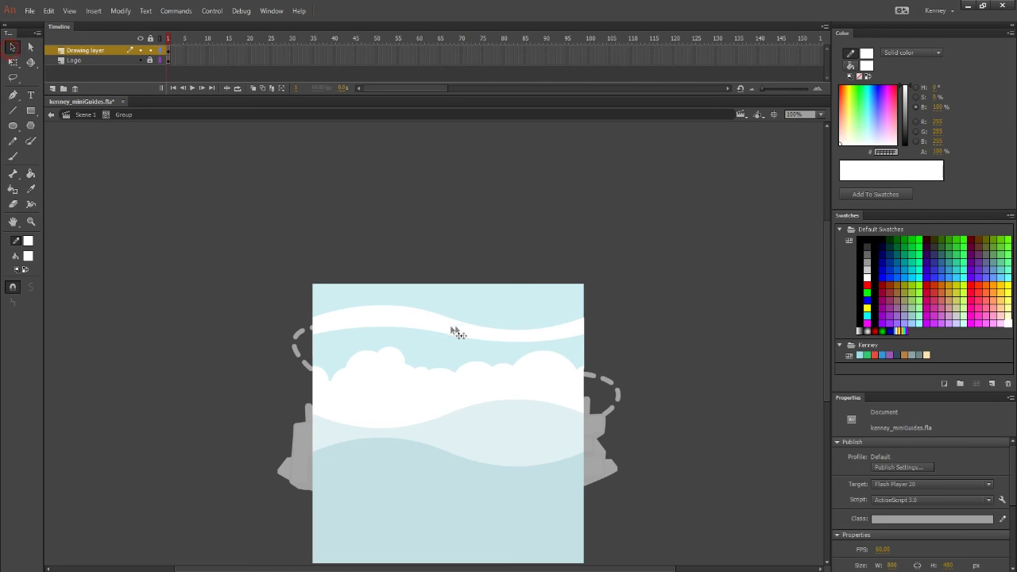
{"action": "left_click", "coordinate": [441, 329]}
{"action": "key", "text": "Delete"}
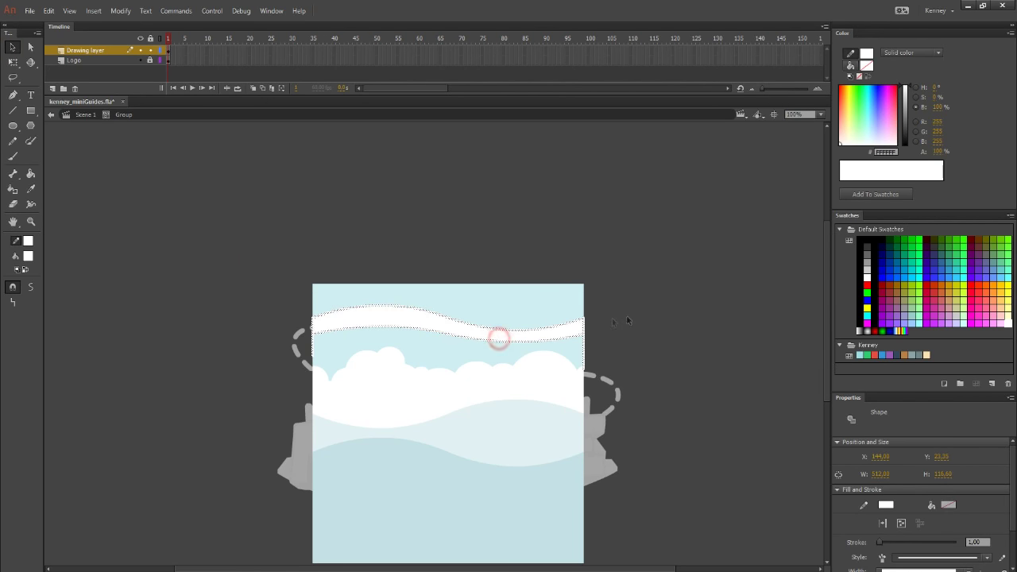
Leave the band's group, nudge the white band down, and flip it horizontally
{"action": "double_click", "coordinate": [656, 315]}
{"action": "key", "text": "shift+Down"}
{"action": "left_click", "coordinate": [674, 312]}
{"action": "key", "text": "space"}
{"action": "left_click_drag", "start_coordinate": [683, 348], "coordinate": [690, 313]}
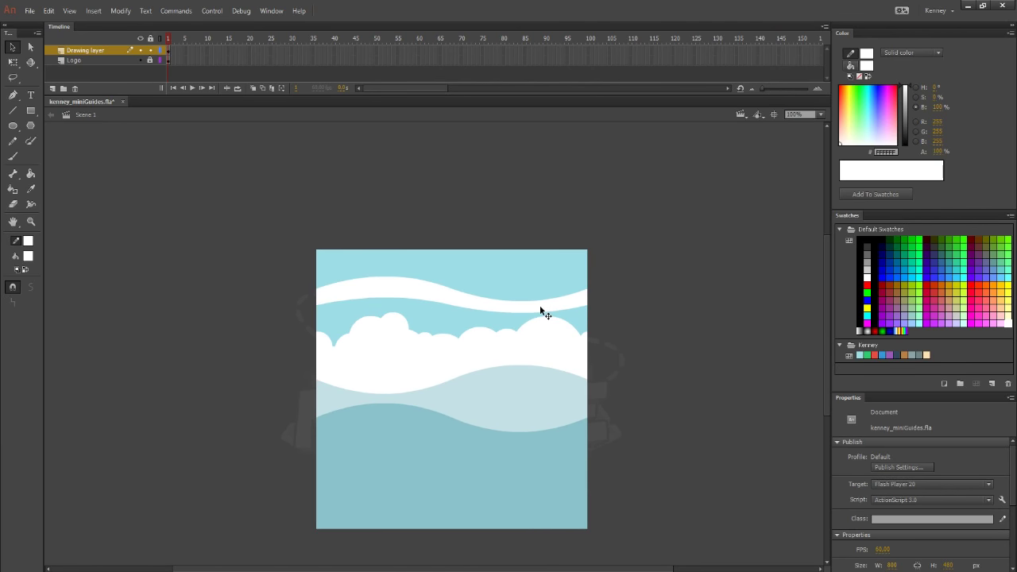
{"action": "left_click", "coordinate": [540, 311]}
{"action": "left_click", "coordinate": [120, 11]}
{"action": "left_click", "coordinate": [194, 147]}
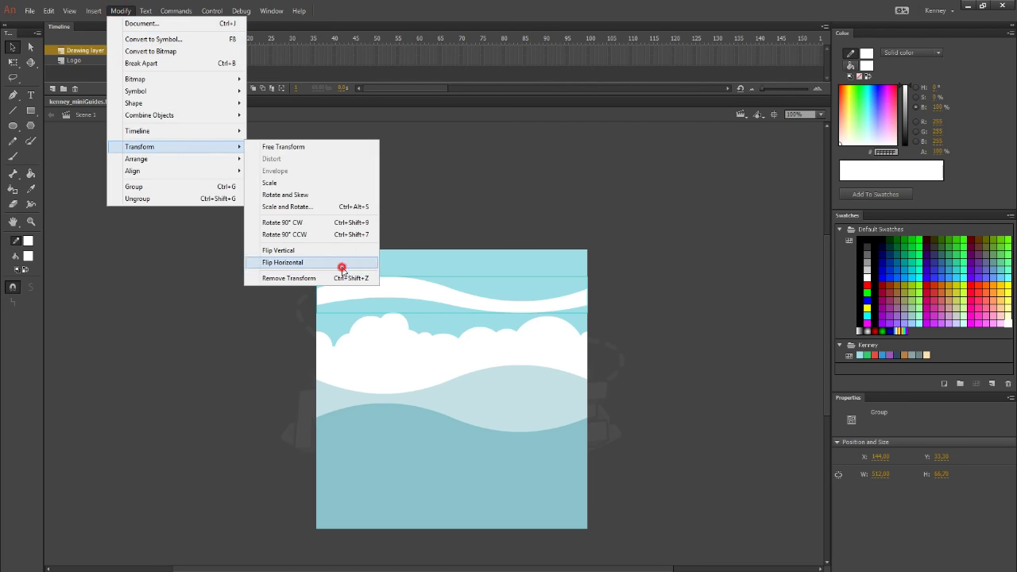
{"action": "left_click", "coordinate": [341, 262]}
Set the white band's fill alpha to 20%, nudge its group down, and send it backward behind the clouds
{"action": "double_click", "coordinate": [484, 288]}
{"action": "key", "text": "ctrl+a"}
{"action": "type", "text": "02"}
{"action": "key", "text": "Return"}
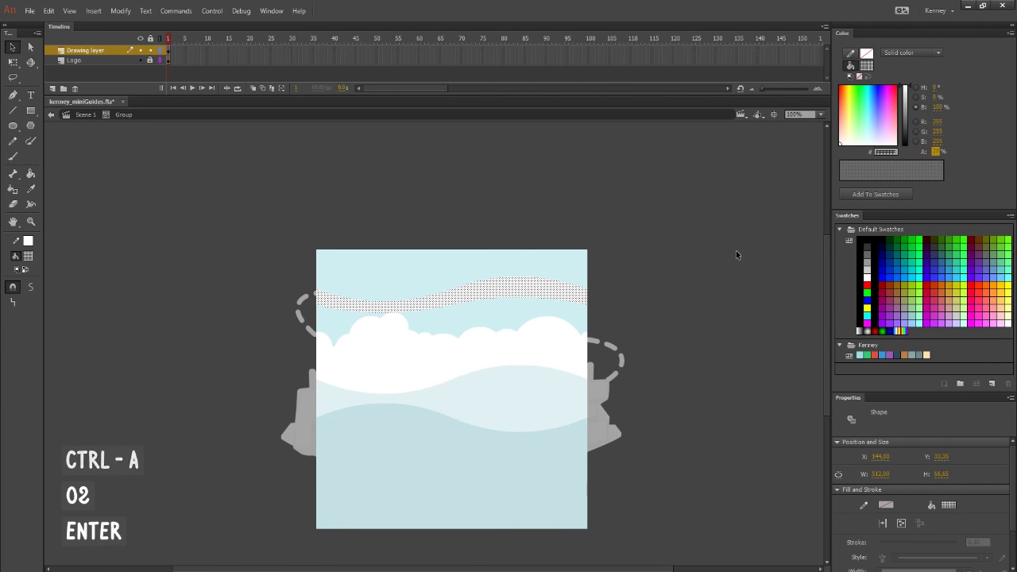
{"action": "left_click", "coordinate": [736, 252]}
{"action": "key", "text": "shift+Down"}
{"action": "key", "text": "ctrl+Down"}
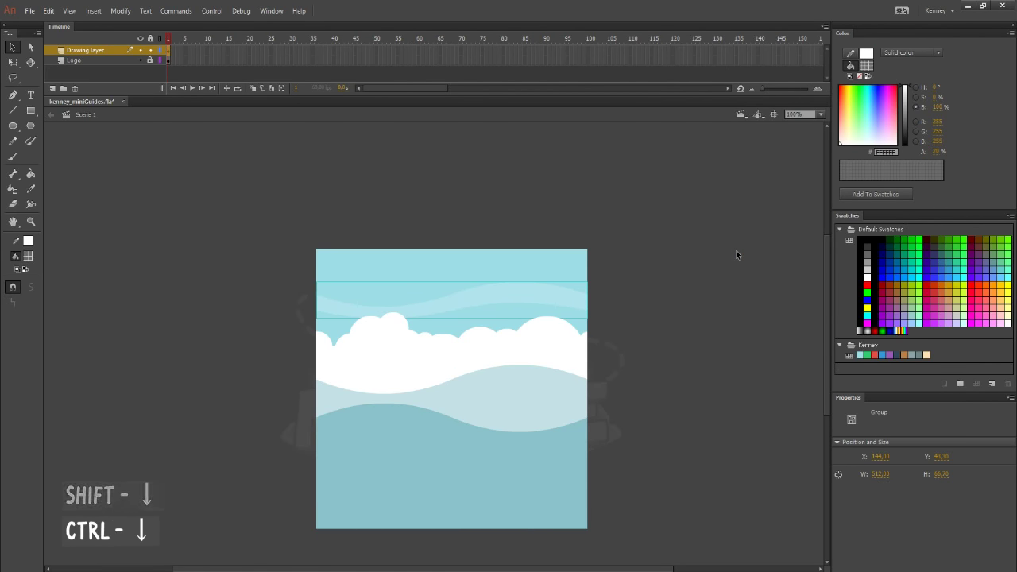
{"action": "left_click", "coordinate": [724, 294]}
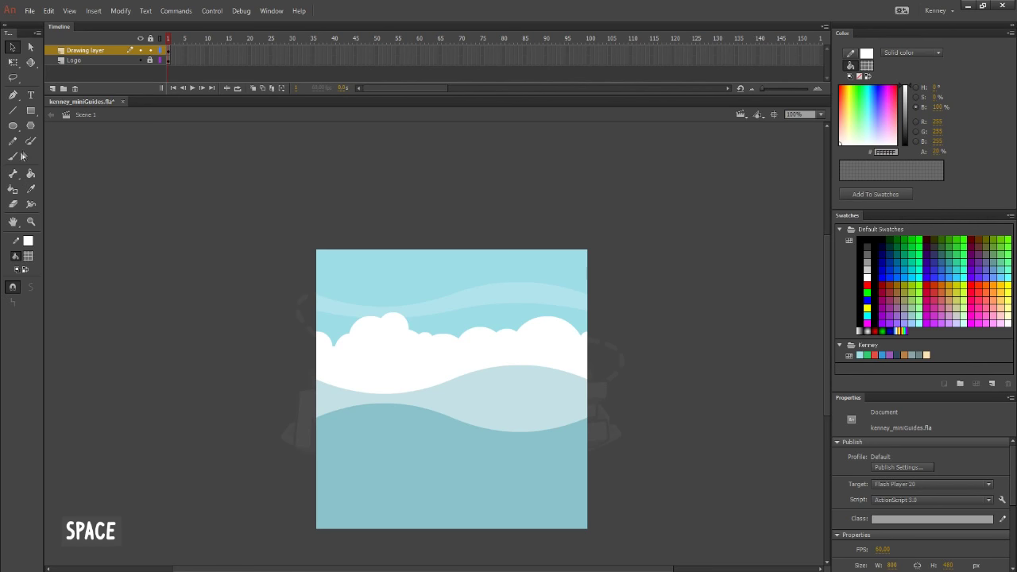
Draw the straight-line outline of the left half of a pine tree with its trunk, beside the canvas
{"action": "left_click", "coordinate": [13, 111]}
{"action": "left_click_drag", "start_coordinate": [196, 145], "coordinate": [195, 441]}
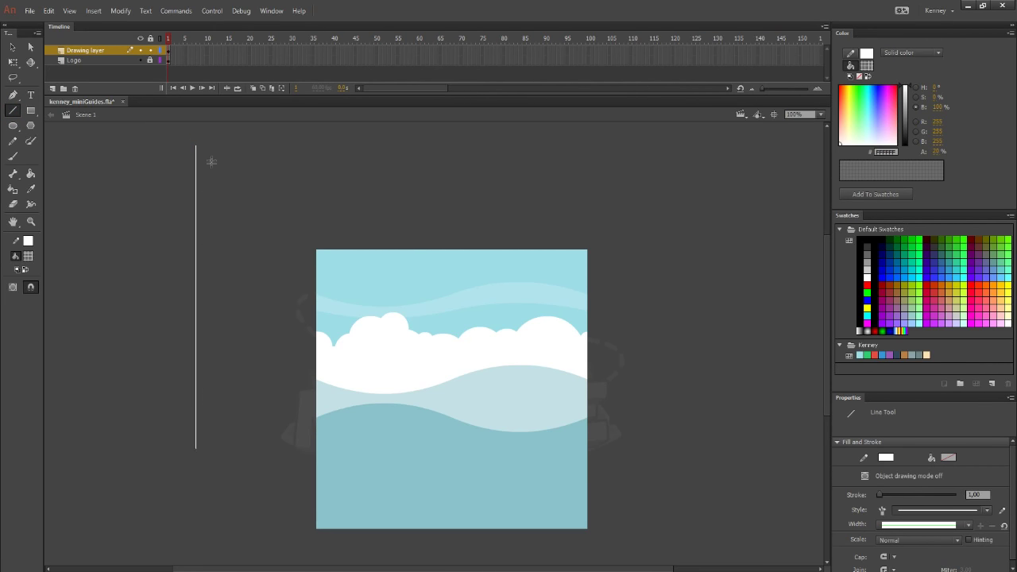
{"action": "left_click_drag", "start_coordinate": [171, 204], "coordinate": [144, 267]}
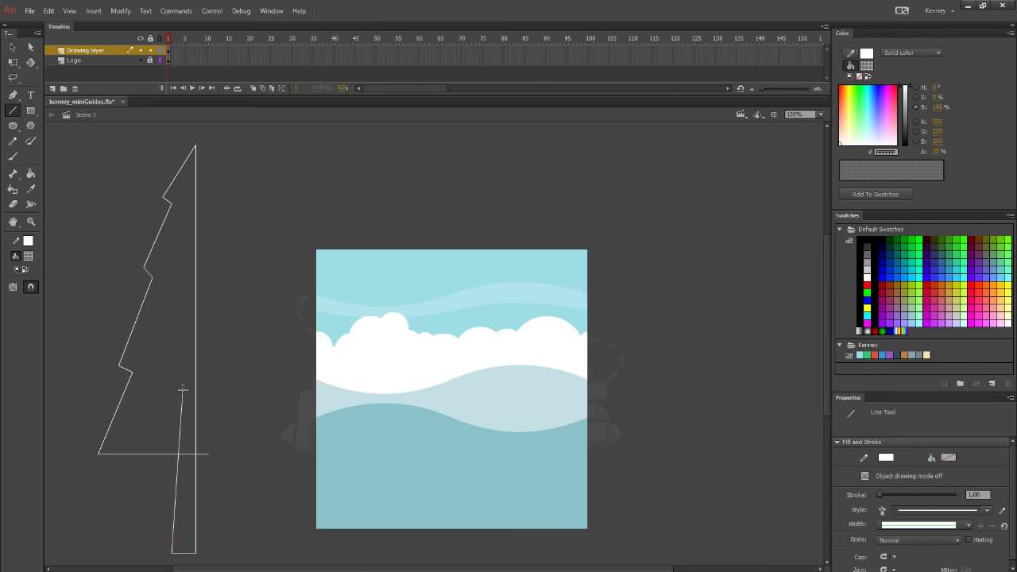
Fill the half tree and its trunk with the front hill's colour and delete the outline strokes
{"action": "left_click", "coordinate": [31, 189]}
{"action": "left_click", "coordinate": [421, 443]}
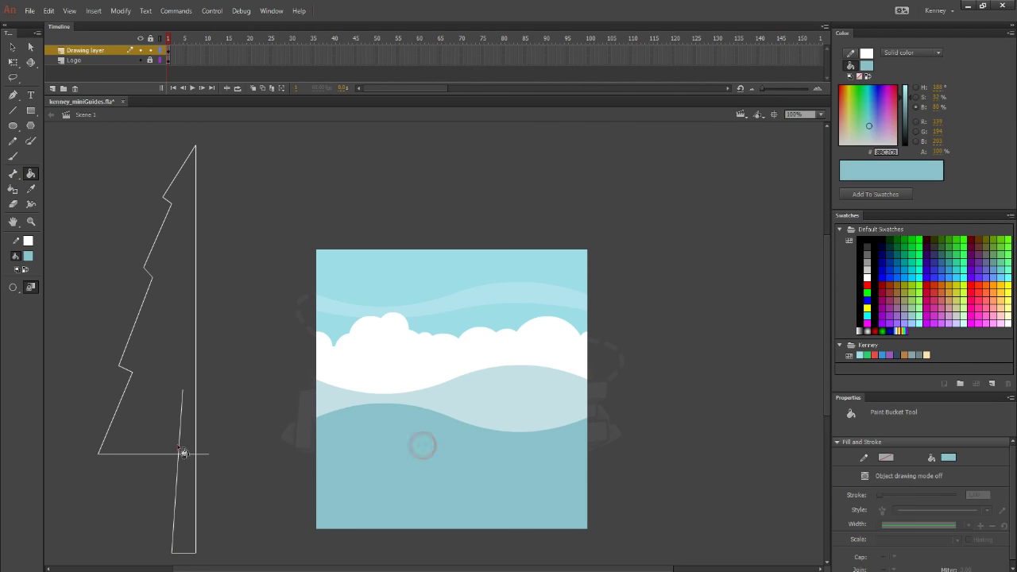
{"action": "left_click", "coordinate": [187, 441]}
{"action": "left_click", "coordinate": [184, 477]}
{"action": "left_click", "coordinate": [12, 49]}
{"action": "double_click", "coordinate": [179, 171]}
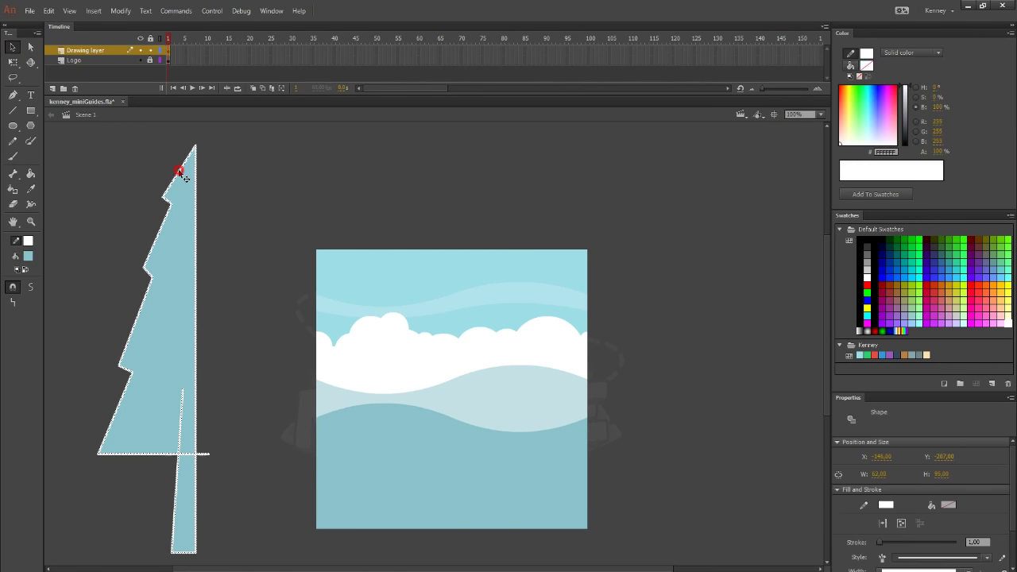
{"action": "key", "text": "Delete"}
Curve the half tree's slanted branch edges outward and group the shape
{"action": "left_click_drag", "start_coordinate": [155, 238], "coordinate": [146, 235]}
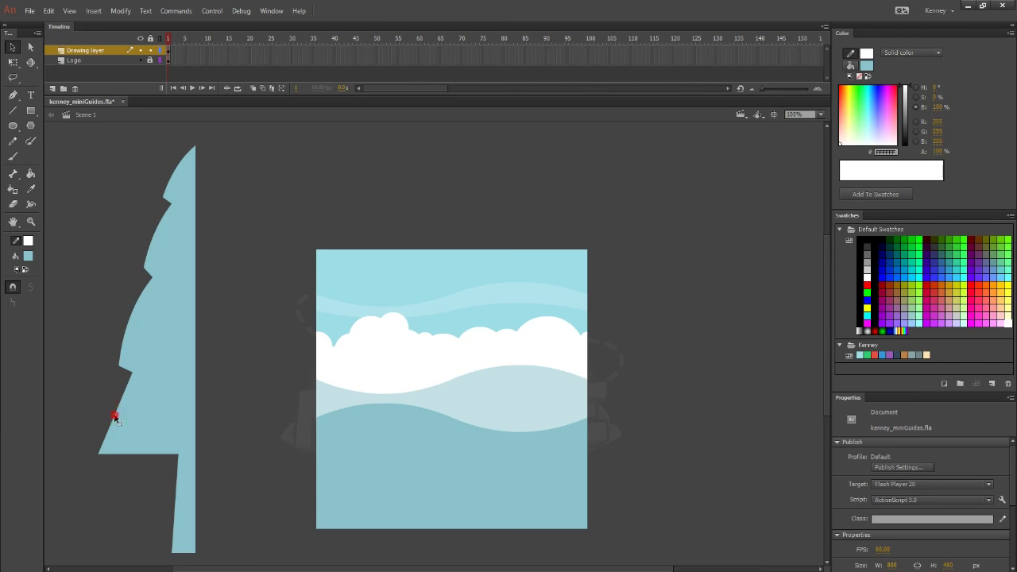
{"action": "left_click", "coordinate": [163, 392]}
{"action": "key", "text": "ctrl+g"}
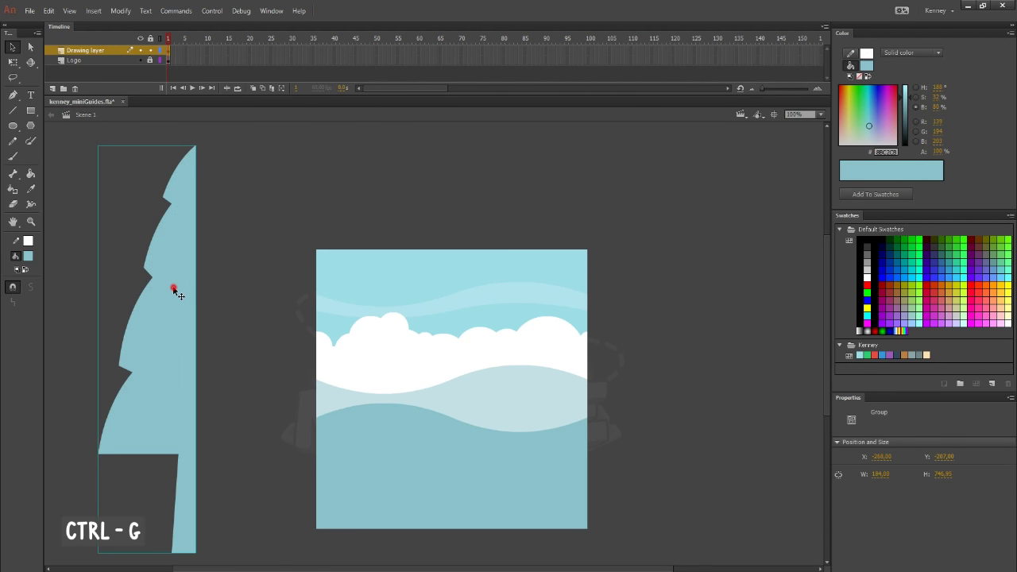
Inside the group, add a horizontally flipped copy of the half tree and align it to complete the symmetrical pine
{"action": "double_click", "coordinate": [174, 291]}
{"action": "key", "text": "ctrl+a"}
{"action": "key", "text": "ctrl+shift+v"}
{"action": "left_click", "coordinate": [121, 11]}
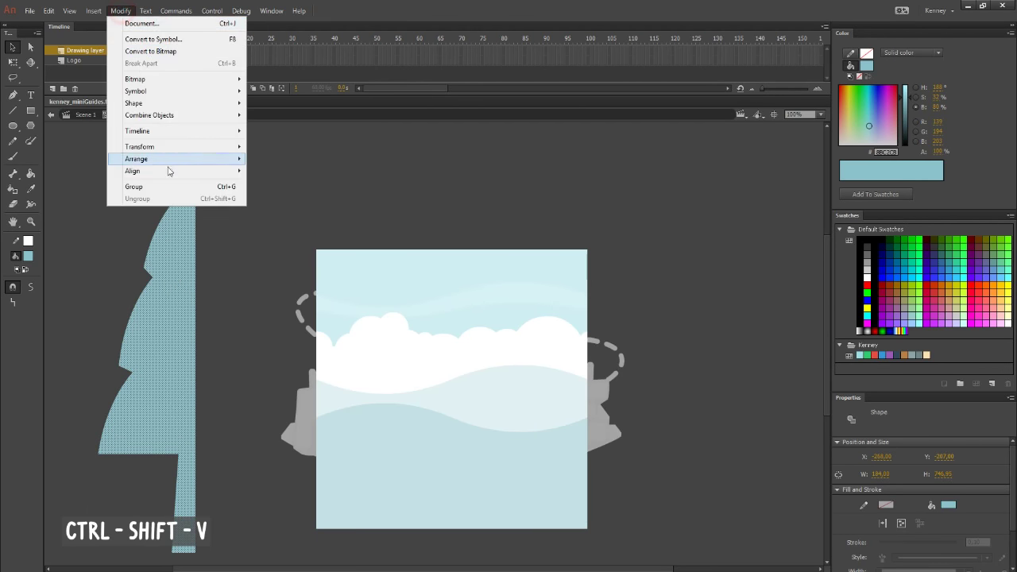
{"action": "mouse_move", "coordinate": [166, 148]}
{"action": "left_click", "coordinate": [307, 261]}
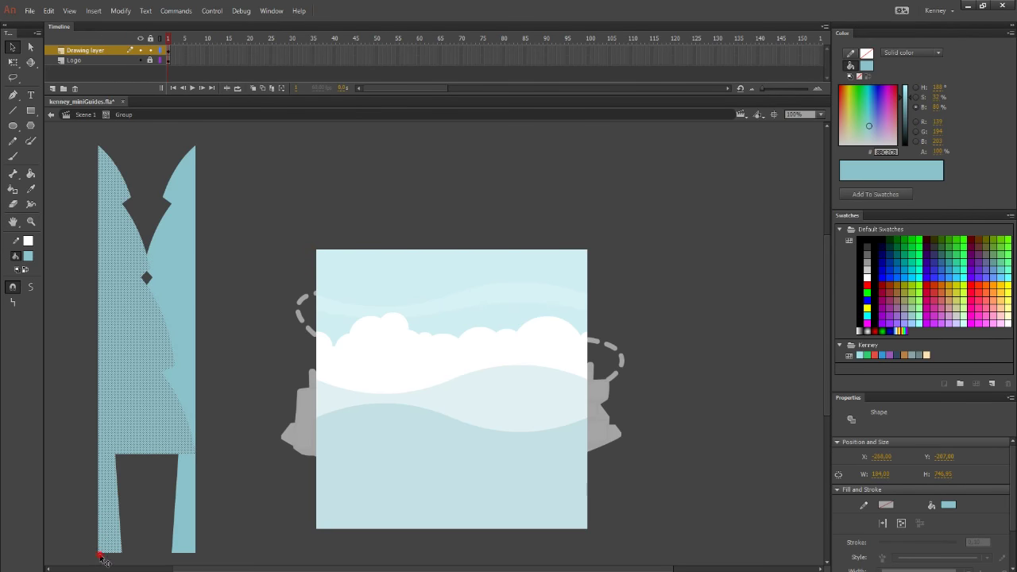
{"action": "left_click_drag", "start_coordinate": [104, 560], "coordinate": [201, 560]}
{"action": "double_click", "coordinate": [243, 547]}
Move the pine onto the front hill, scale it down, and place smaller copies elsewhere along that hill
{"action": "left_click_drag", "start_coordinate": [249, 437], "coordinate": [591, 405]}
{"action": "key", "text": "q"}
{"action": "left_click_drag", "start_coordinate": [588, 506], "coordinate": [521, 367]}
{"action": "key", "text": "v"}
{"action": "left_click_drag", "start_coordinate": [492, 310], "coordinate": [542, 395]}
{"action": "left_click_drag", "start_coordinate": [540, 390], "coordinate": [448, 367]}
{"action": "key", "text": "q"}
{"action": "left_click_drag", "start_coordinate": [481, 302], "coordinate": [434, 343]}
{"action": "key", "text": "v"}
{"action": "key", "text": "ctrl+z"}
Break apart one pine copy, recolour it with the back hill's light blue, and group it again
{"action": "key", "text": "ctrl+b"}
{"action": "left_click", "coordinate": [867, 65]}
{"action": "left_click", "coordinate": [453, 391]}
{"action": "key", "text": "ctrl+g"}
Resize the light pine, place copies of it along the back hill, and save the document
{"action": "key", "text": "q"}
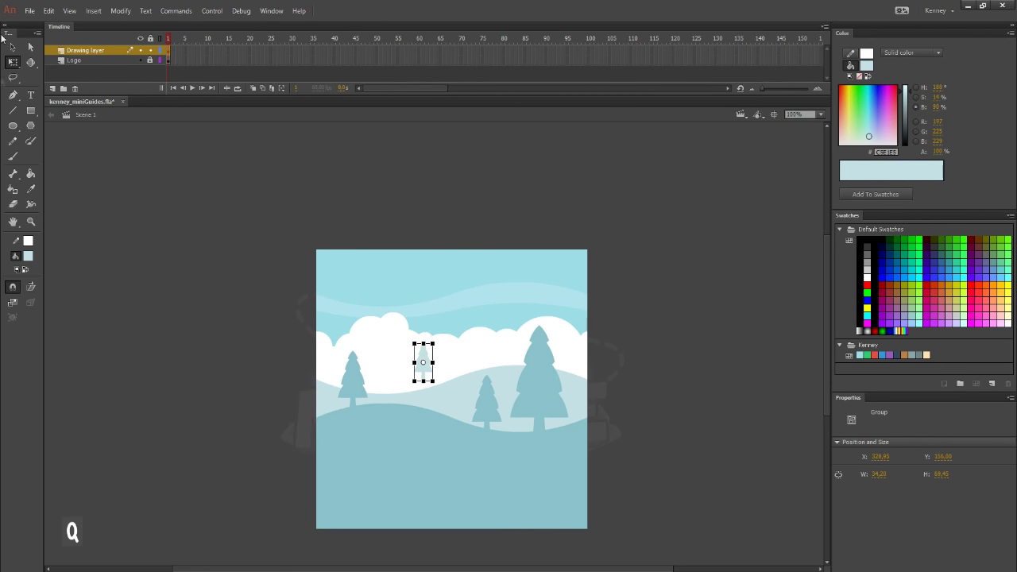
{"action": "left_click", "coordinate": [12, 46]}
{"action": "left_click_drag", "start_coordinate": [445, 382], "coordinate": [330, 380]}
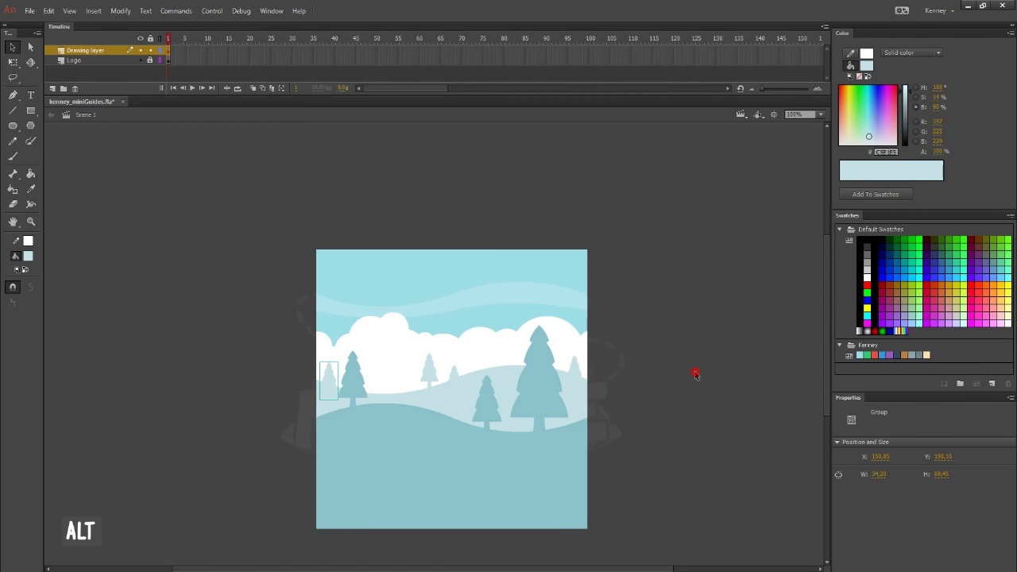
{"action": "left_click", "coordinate": [696, 373]}
{"action": "key", "text": "ctrl+s"}
Draw a three-bladed grass tuft outline beside the canvas and fill it with the front hill's colour
{"action": "left_click", "coordinate": [12, 110]}
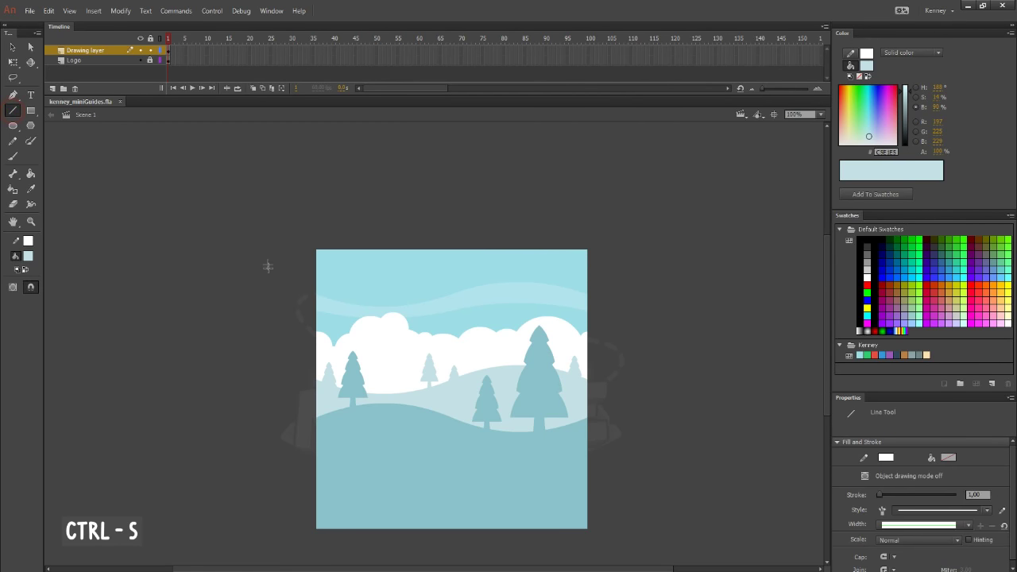
{"action": "left_click_drag", "start_coordinate": [266, 334], "coordinate": [263, 355]}
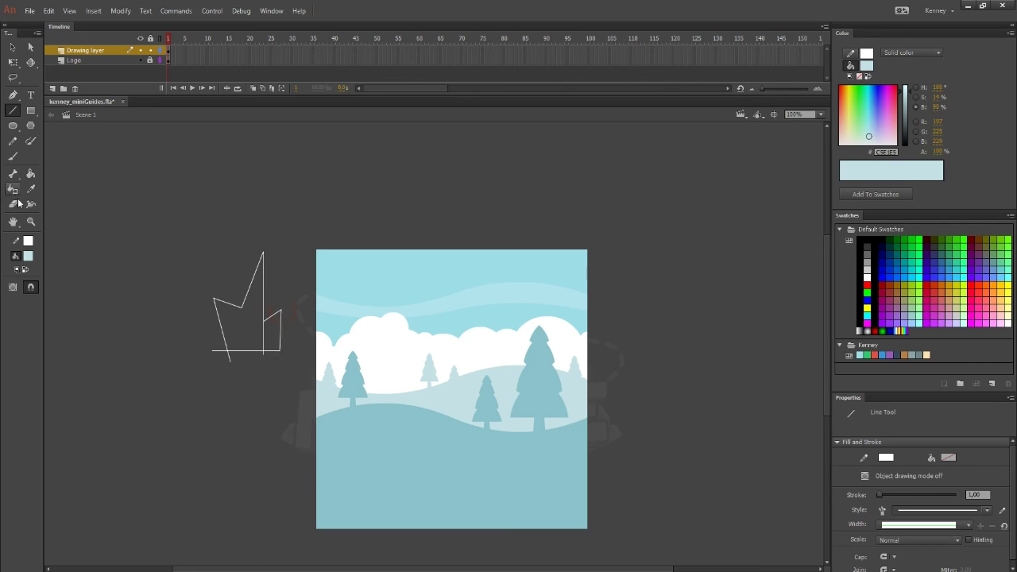
{"action": "left_click", "coordinate": [31, 188]}
{"action": "left_click", "coordinate": [454, 453]}
{"action": "left_click", "coordinate": [277, 341]}
Delete the grass tuft's outline strokes and curve the edges of its blades
{"action": "left_click", "coordinate": [12, 46]}
{"action": "double_click", "coordinate": [278, 314]}
{"action": "key", "text": "Delete"}
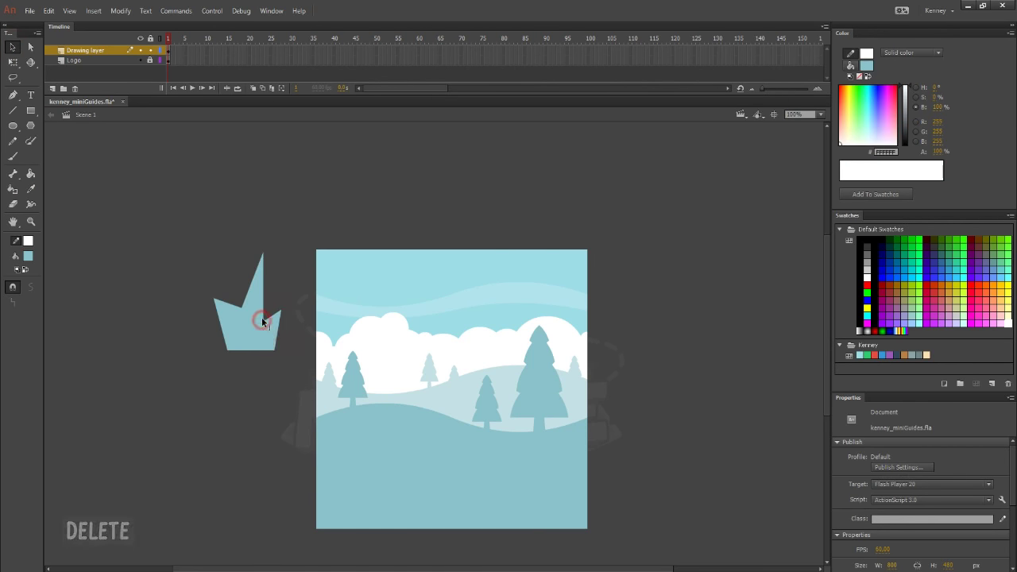
{"action": "left_click_drag", "start_coordinate": [248, 288], "coordinate": [234, 303]}
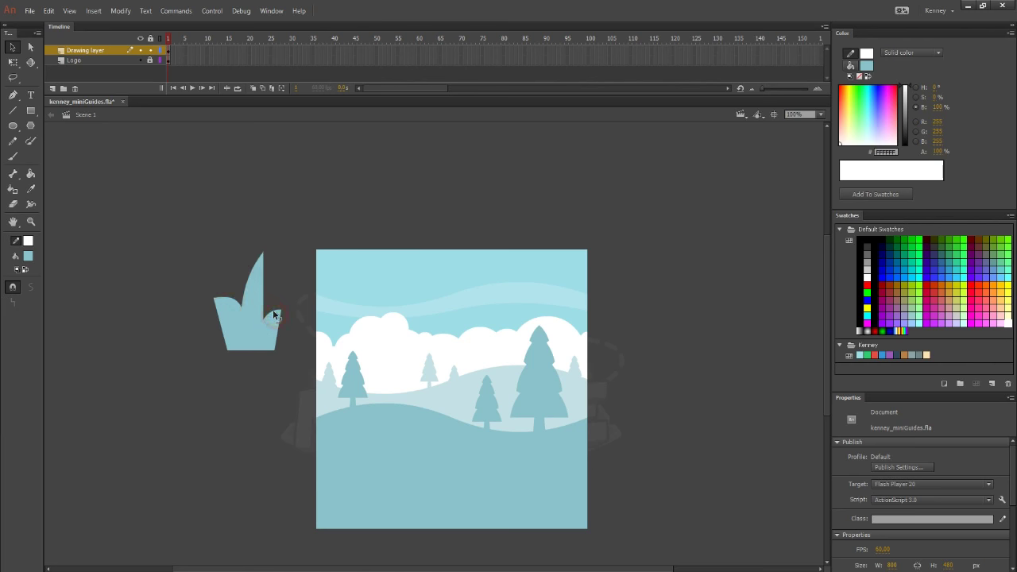
{"action": "left_click", "coordinate": [259, 332]}
{"action": "left_click", "coordinate": [204, 345]}
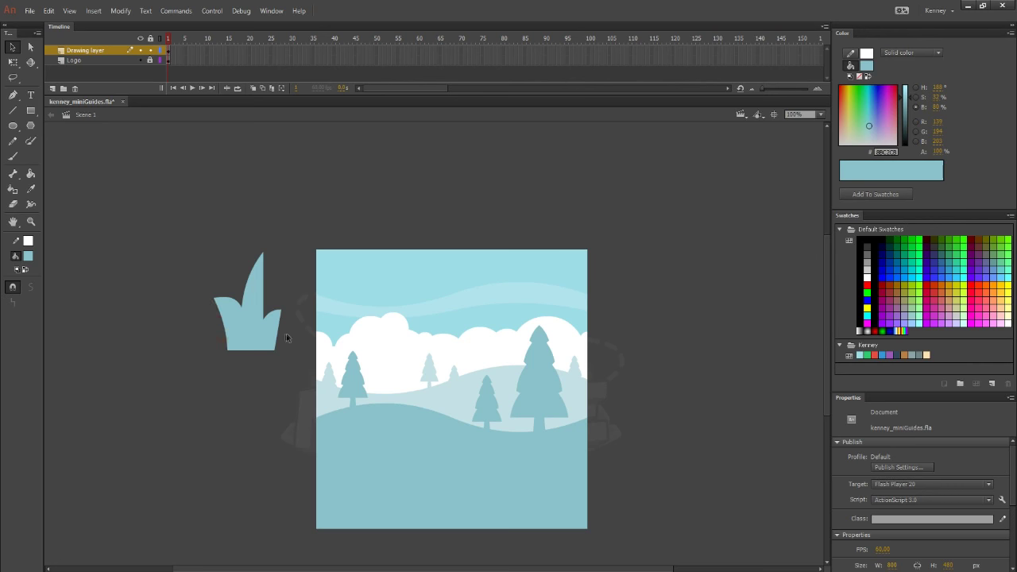
Group the grass tuft, scale it down, and place copies of varying size along the front hill
{"action": "left_click", "coordinate": [243, 345]}
{"action": "key", "text": "ctrl+g"}
{"action": "left_click_drag", "start_coordinate": [243, 345], "coordinate": [390, 366]}
{"action": "key", "text": "q"}
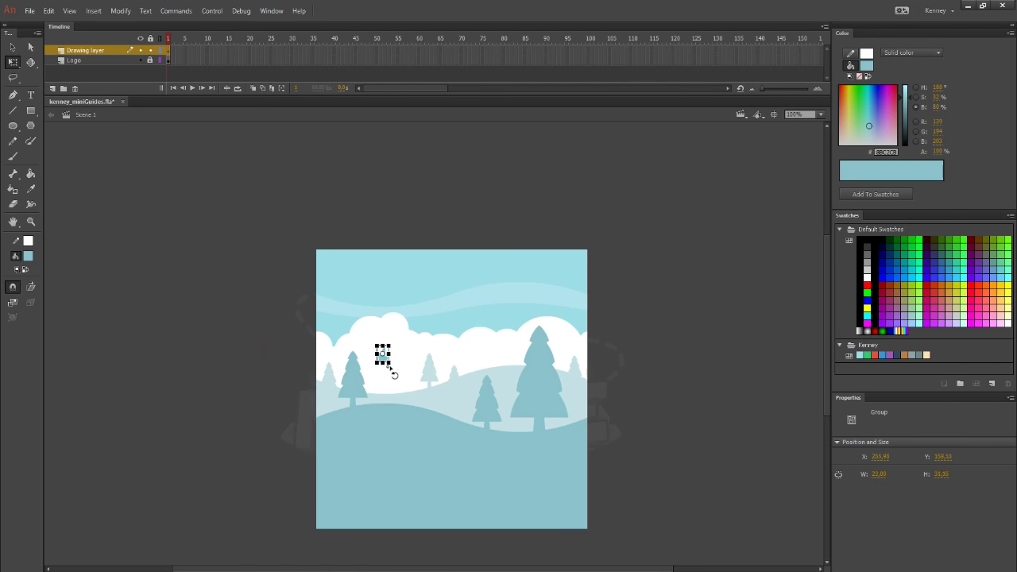
{"action": "key", "text": "ctrl+equal"}
{"action": "left_click", "coordinate": [13, 47]}
{"action": "left_click_drag", "start_coordinate": [440, 357], "coordinate": [614, 364]}
{"action": "key", "text": "q"}
{"action": "key", "text": "v"}
{"action": "key", "text": "shift+Up"}
Recolour a grass copy with the back hill's light blue, regroup it, and place light tufts along that hill
{"action": "key", "text": "ctrl+b"}
{"action": "left_click", "coordinate": [866, 65]}
{"action": "left_click", "coordinate": [617, 393]}
{"action": "key", "text": "ctrl+g"}
{"action": "left_click_drag", "start_coordinate": [756, 340], "coordinate": [723, 320]}
{"action": "left_click", "coordinate": [724, 319]}
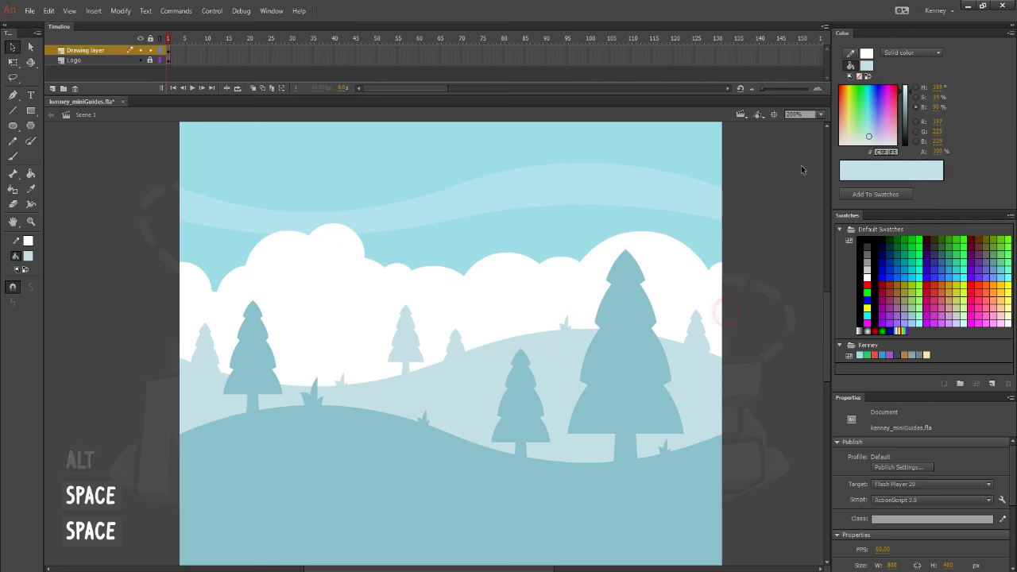
Return the view to 100% zoom and save the document
{"action": "left_click", "coordinate": [794, 114]}
{"action": "type", "text": "100"}
{"action": "left_click", "coordinate": [805, 181]}
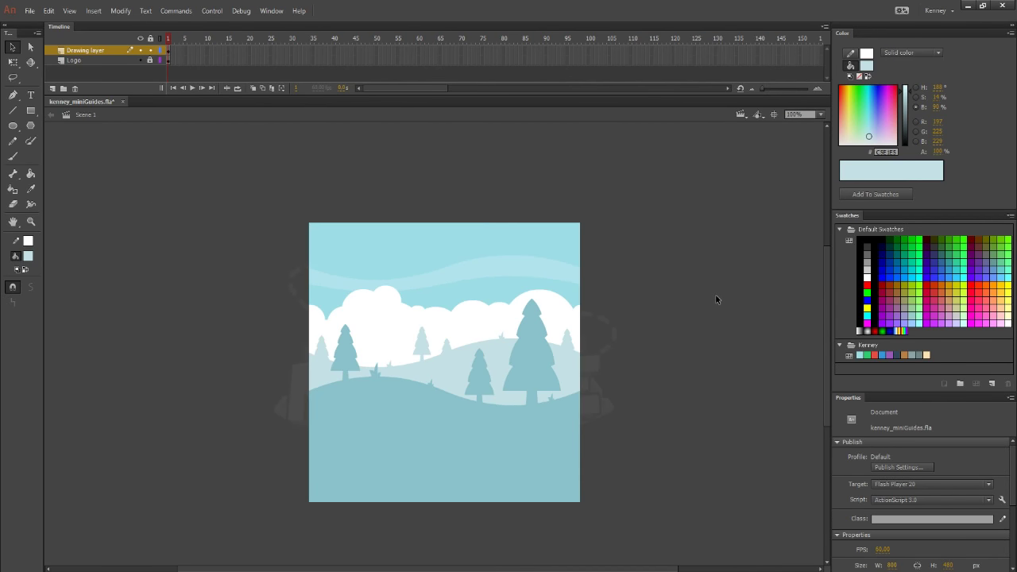
{"action": "key", "text": "ctrl+s"}
Place copies of the whole background flush against both of its sides to check the seamless tiling
{"action": "left_click_drag", "start_coordinate": [654, 194], "coordinate": [289, 540]}
{"action": "left_click_drag", "start_coordinate": [316, 223], "coordinate": [580, 223]}
{"action": "left_click_drag", "start_coordinate": [760, 236], "coordinate": [305, 222]}
{"action": "left_click", "coordinate": [411, 184]}
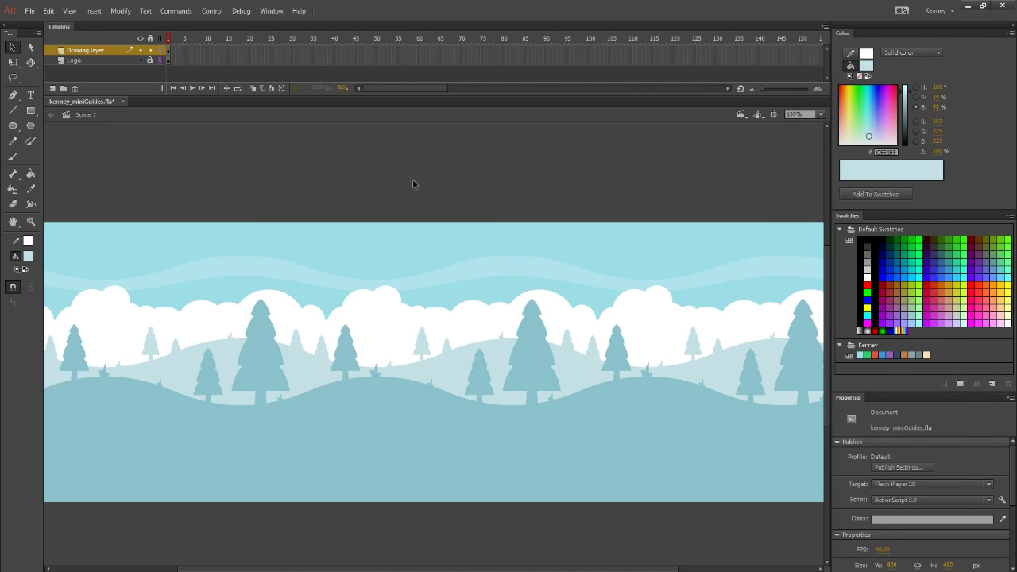
{"action": "key", "text": "ctrl+s"}
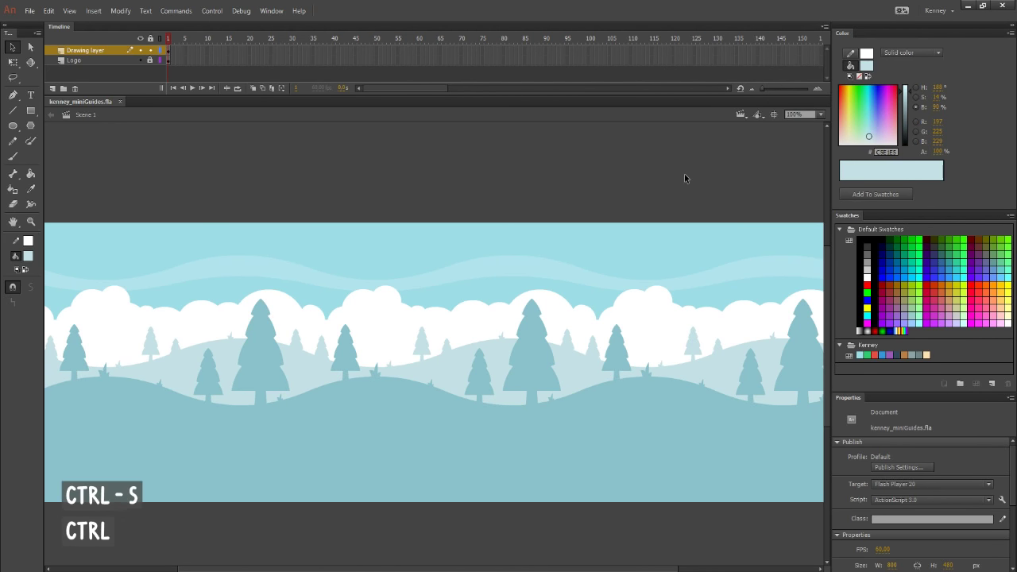
Undo the tiled copies, then group the background artwork and save the document
{"action": "key", "text": "ctrl+z"}
{"action": "key", "text": "ctrl+z"}
{"action": "key", "text": "ctrl+z"}
{"action": "key", "text": "ctrl+z"}
{"action": "key", "text": "ctrl+g"}
{"action": "key", "text": "ctrl+s"}
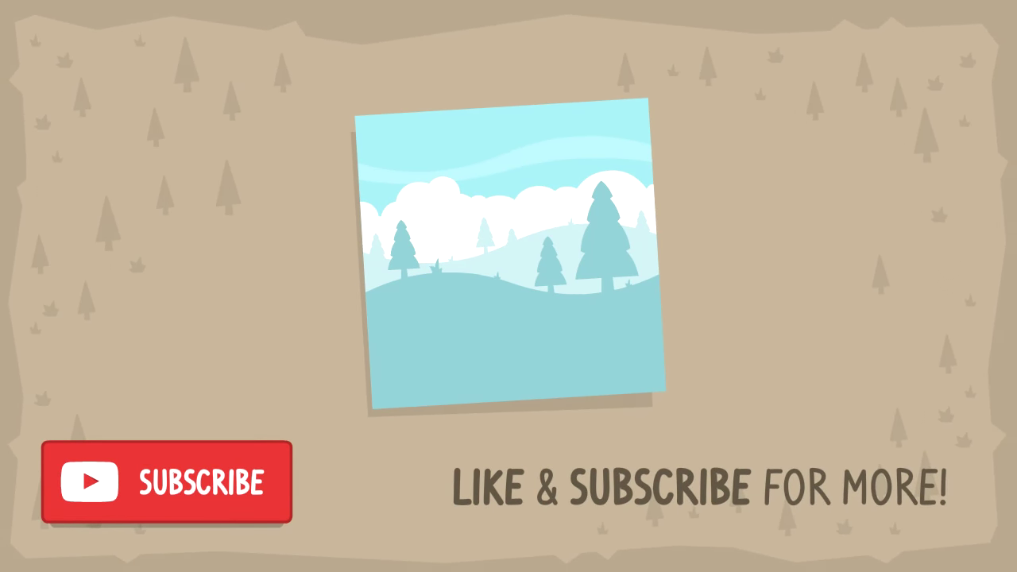